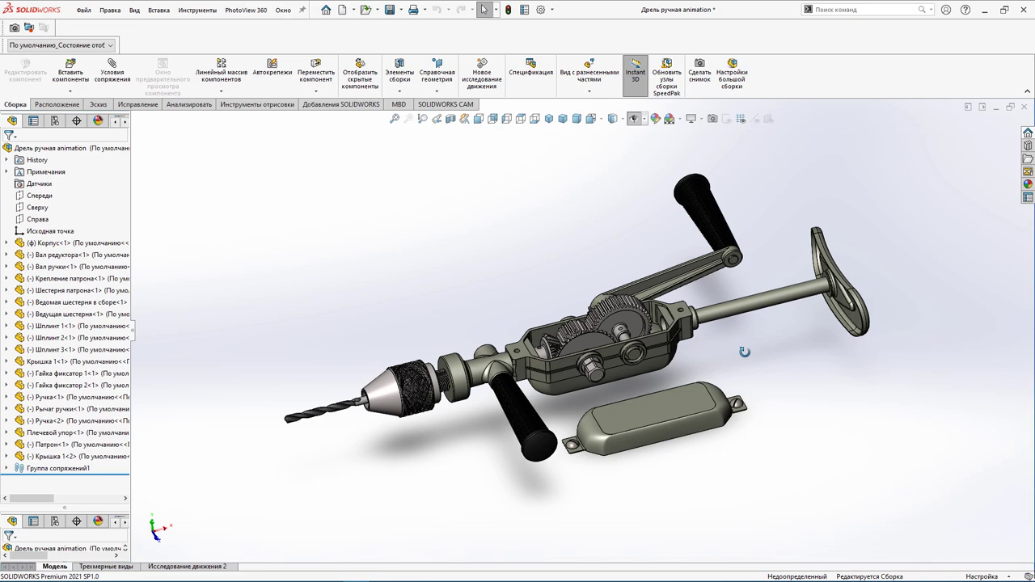
# Orbit and zoom the drill to a three-quarter view, then show the Добавления SOLIDWORKS tab.
pyautogui.moveTo(743, 352); pyautogui.dragTo(764, 350, button='middle')
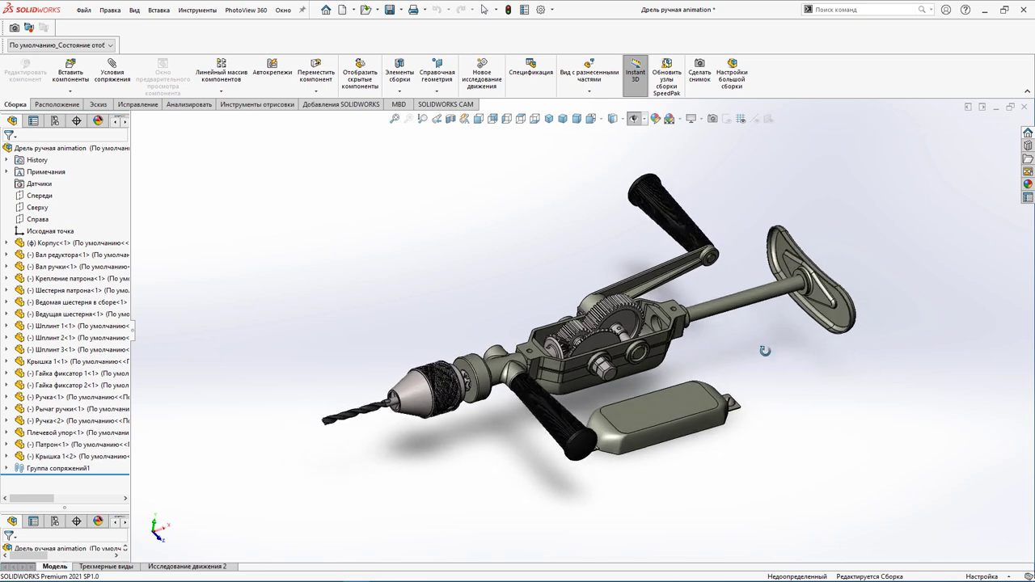
pyautogui.moveTo(765, 349); pyautogui.dragTo(717, 343, button='middle')
pyautogui.scroll(-2, 717, 343)
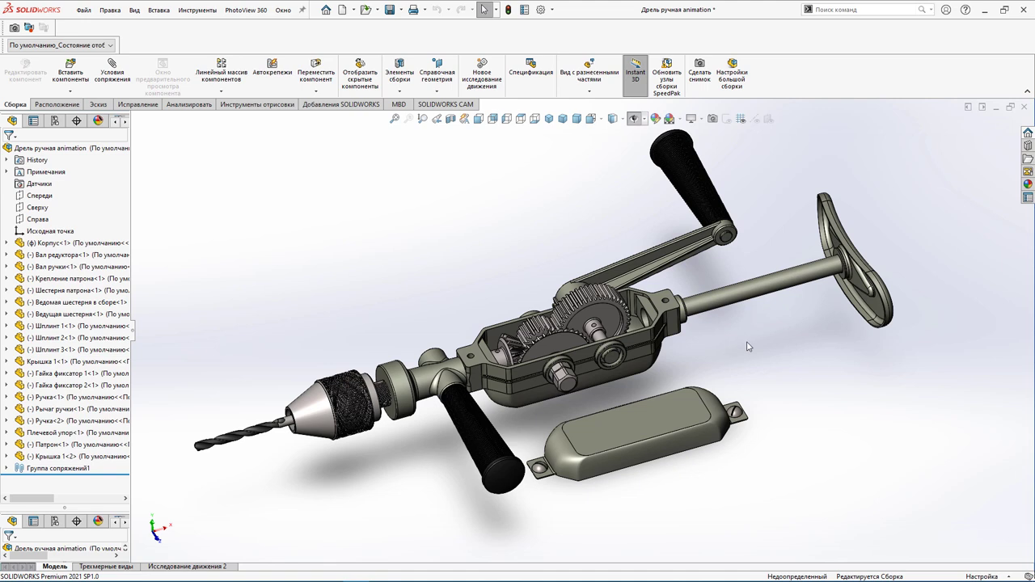
pyautogui.moveTo(748, 346); pyautogui.dragTo(742, 346, button='middle')
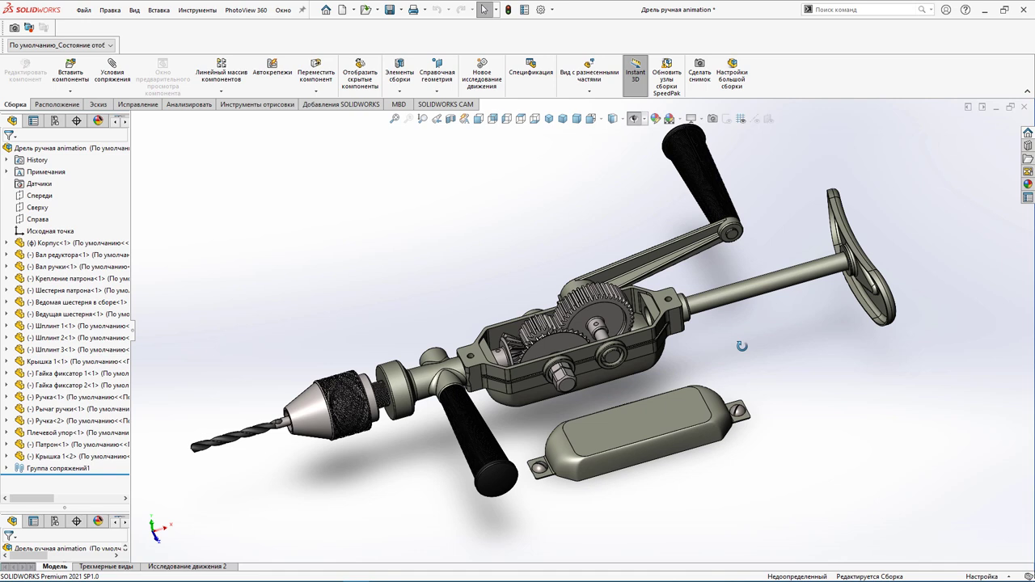
pyautogui.click(315, 105)
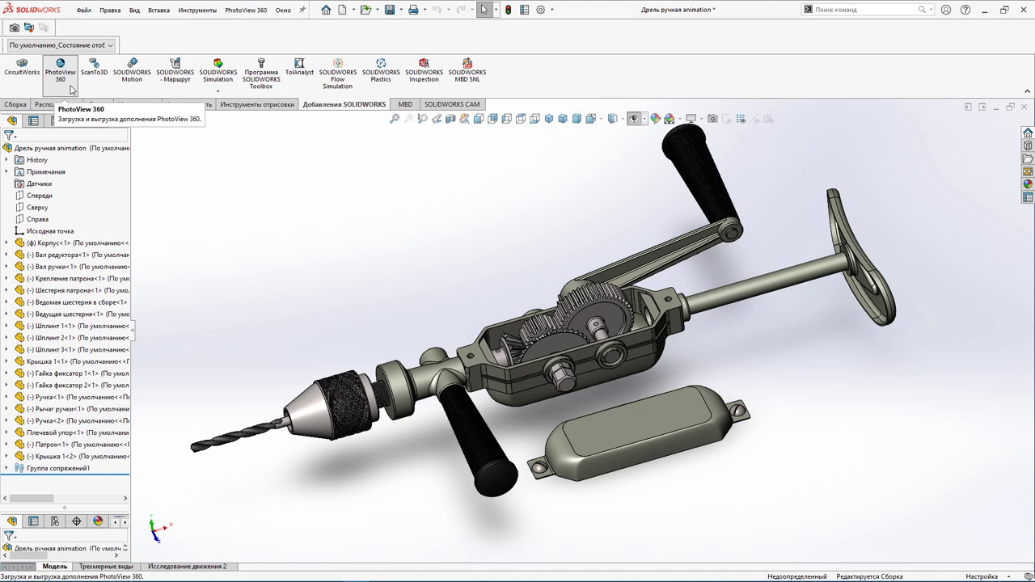
# Run a PhotoView 360 final render without camera or perspective, then close its window.
pyautogui.click(261, 107)
pyautogui.click(408, 71)
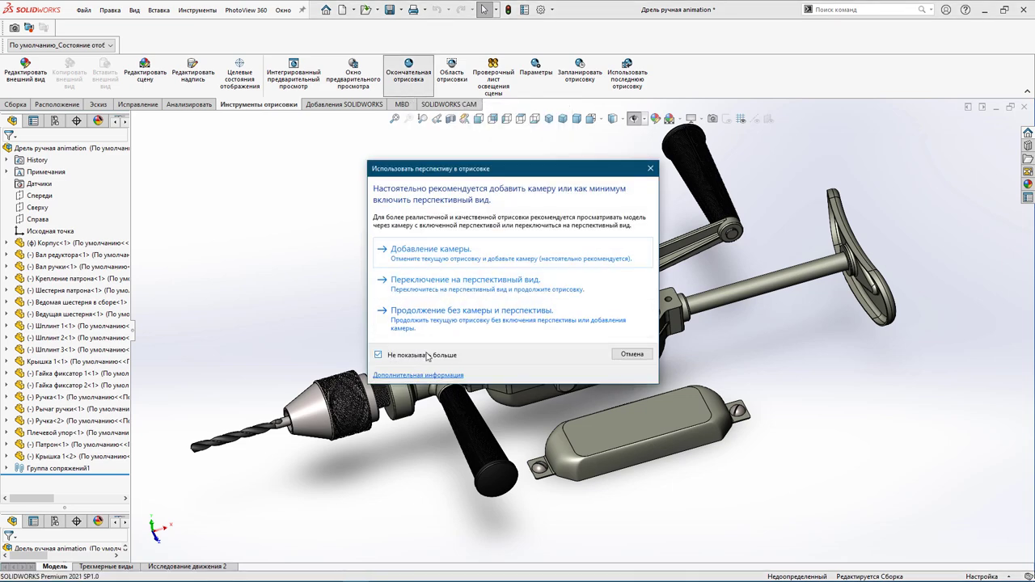
pyautogui.click(468, 319)
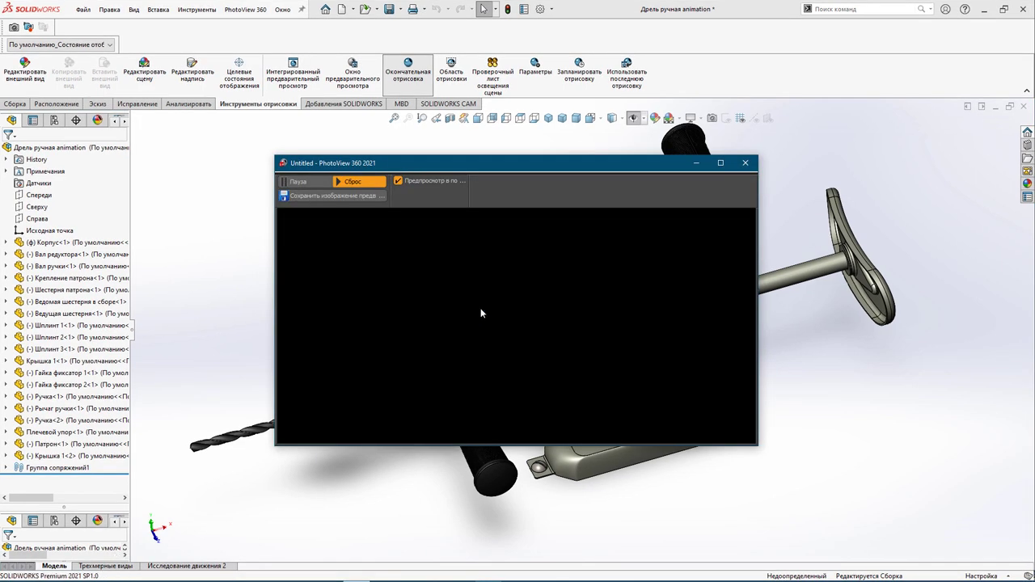
pyautogui.click(746, 165)
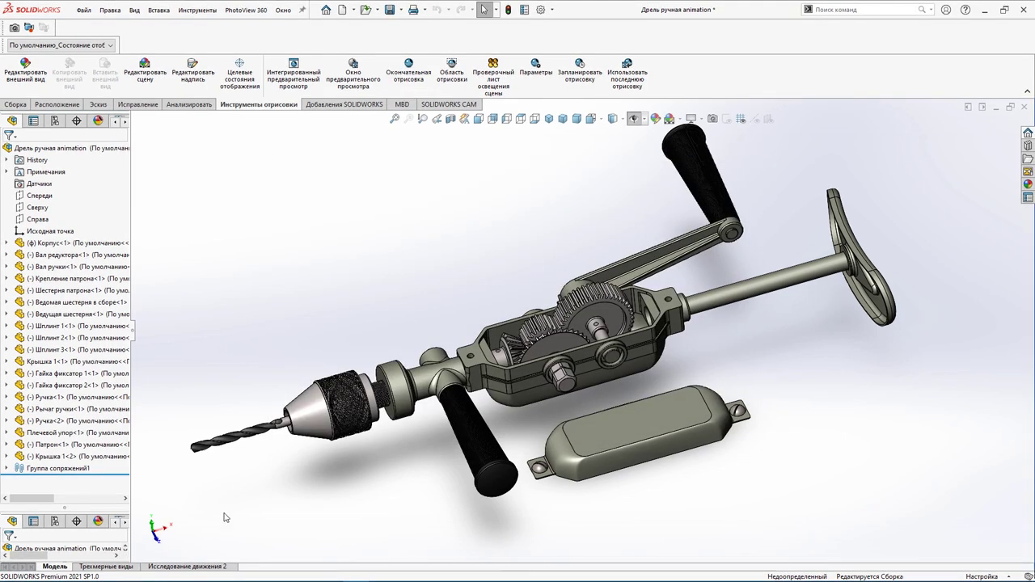
# Play and stop the Исследование движения 2 animation, then open Options > Добавления.
pyautogui.click(203, 568)
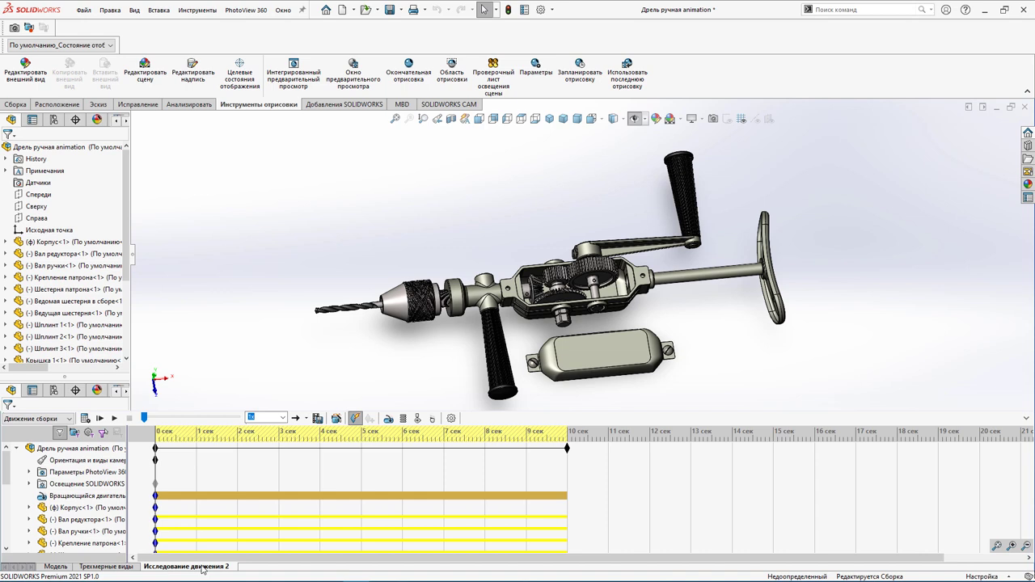
pyautogui.click(77, 448)
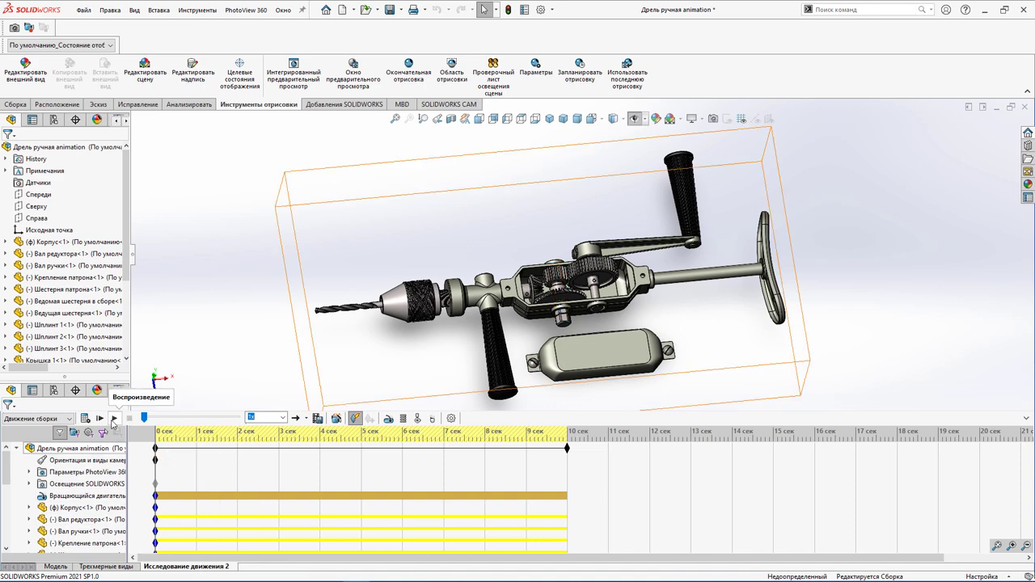
pyautogui.click(112, 419)
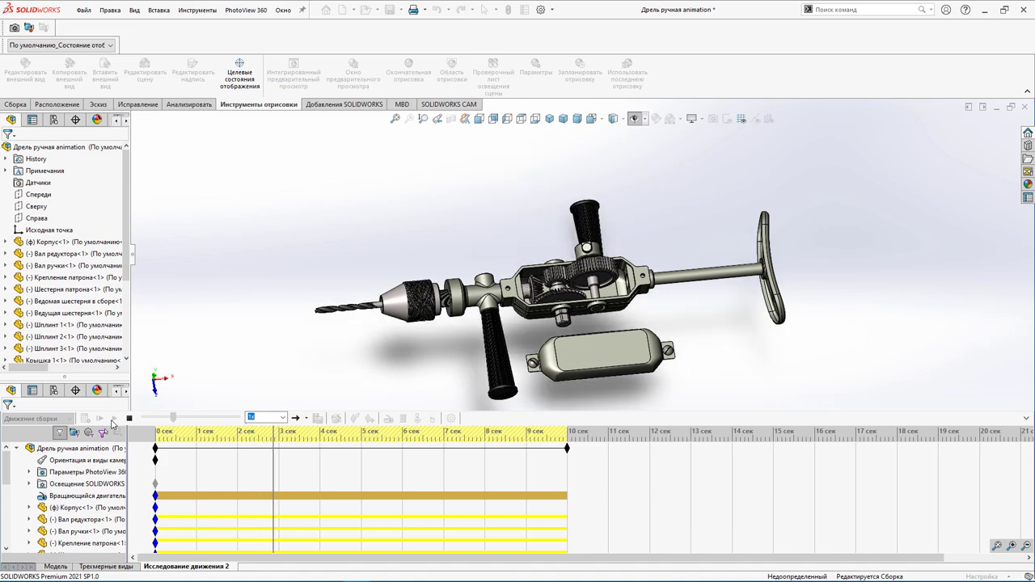
pyautogui.click(127, 418)
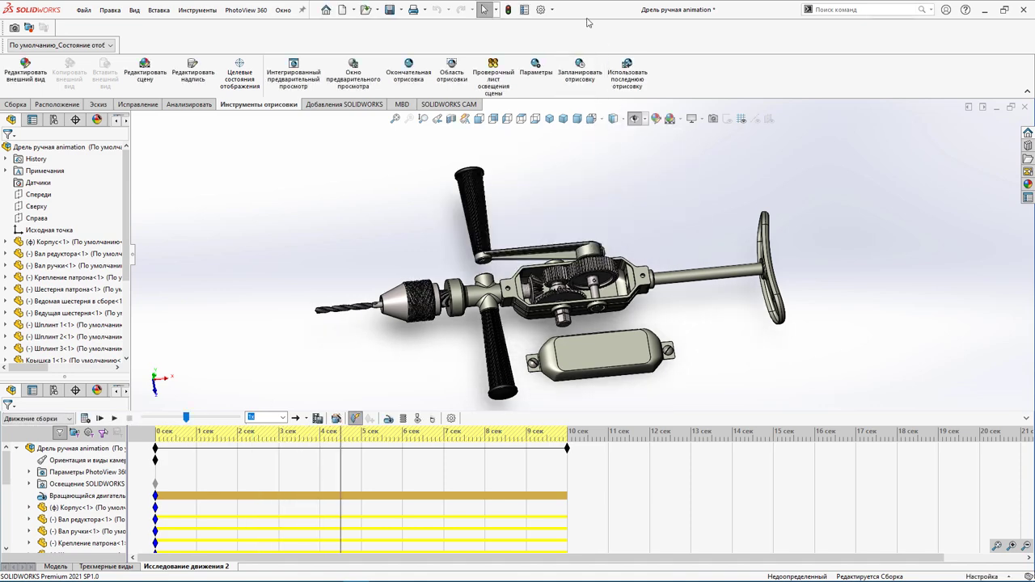
pyautogui.click(552, 9)
pyautogui.click(563, 50)
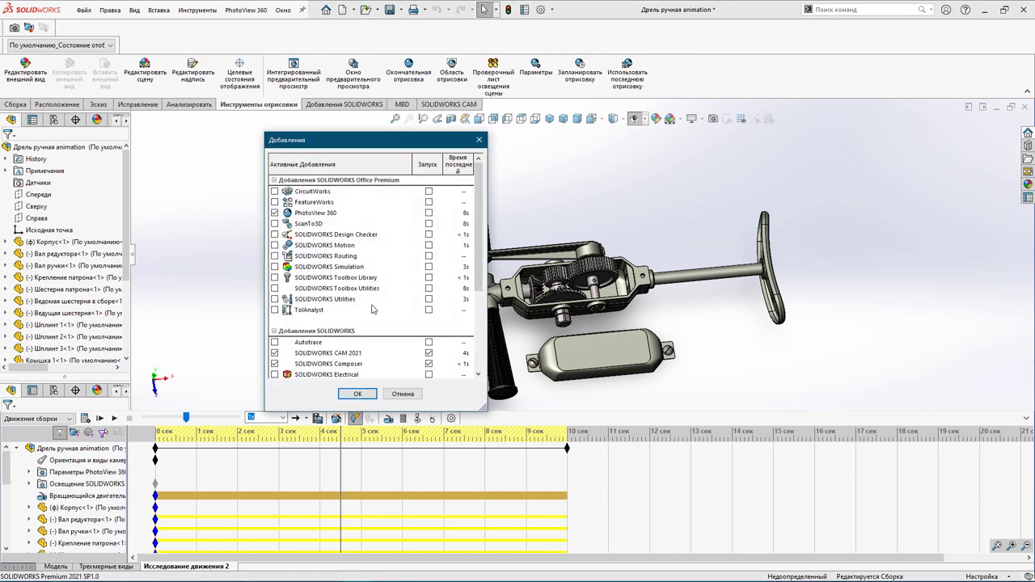
# Enable the SOLIDWORKS Visualize add-in and confirm the Add-Ins dialog.
pyautogui.scroll(-3, 364, 307)
pyautogui.click(274, 332)
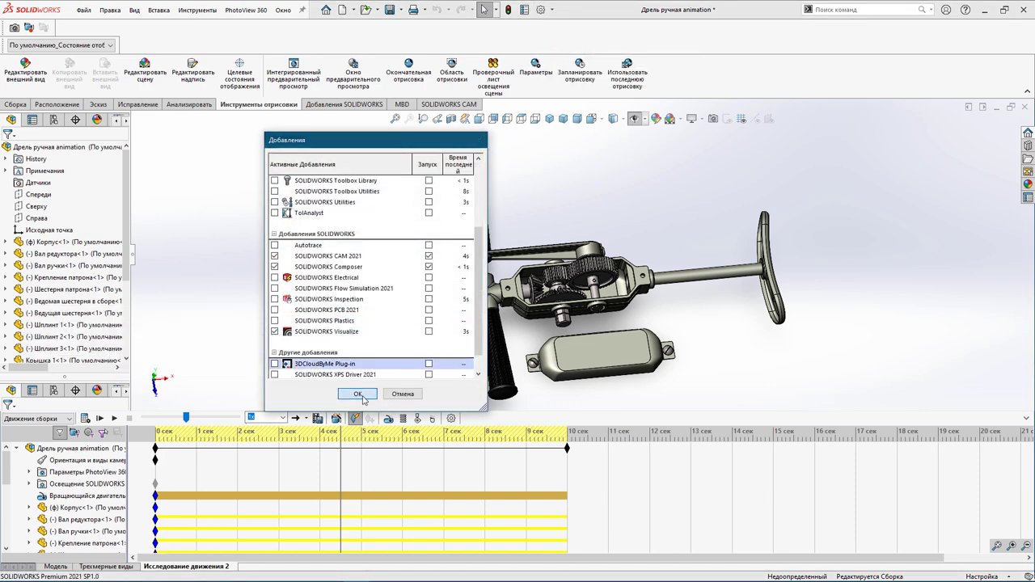
pyautogui.click(361, 396)
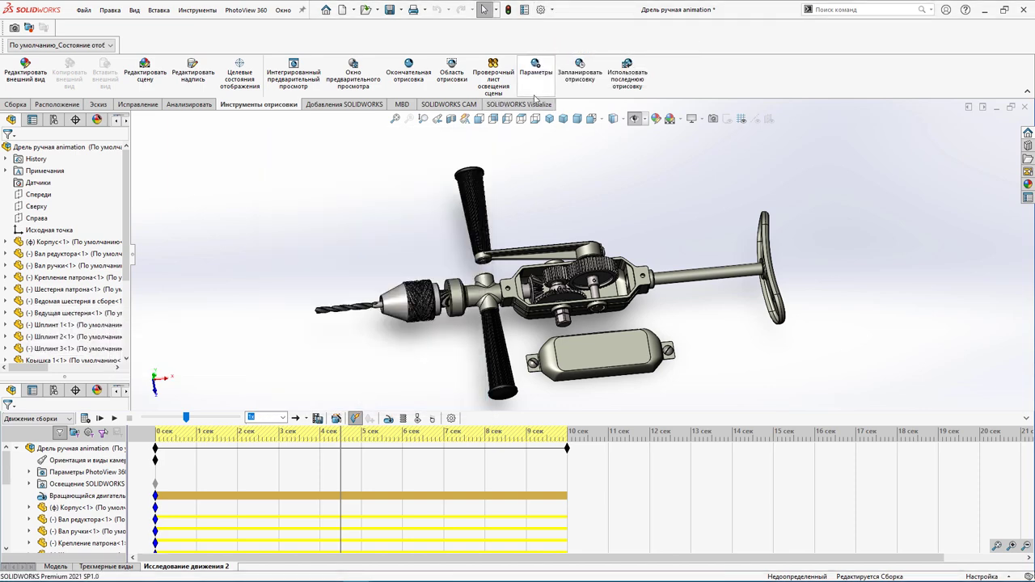
# Start a Visualize advanced export with Исследование движения 2 selected.
pyautogui.click(518, 103)
pyautogui.click(58, 72)
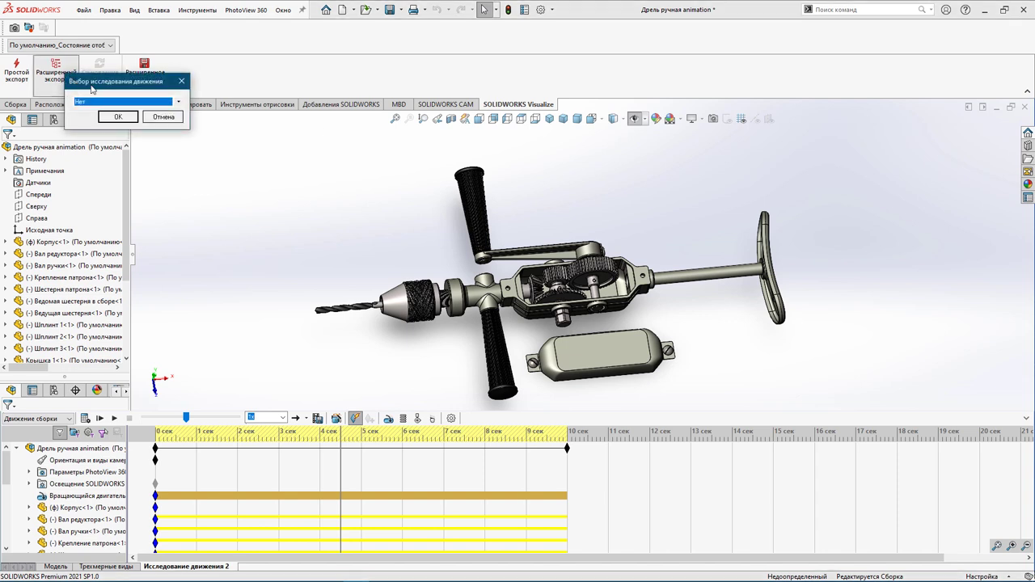
pyautogui.click(178, 103)
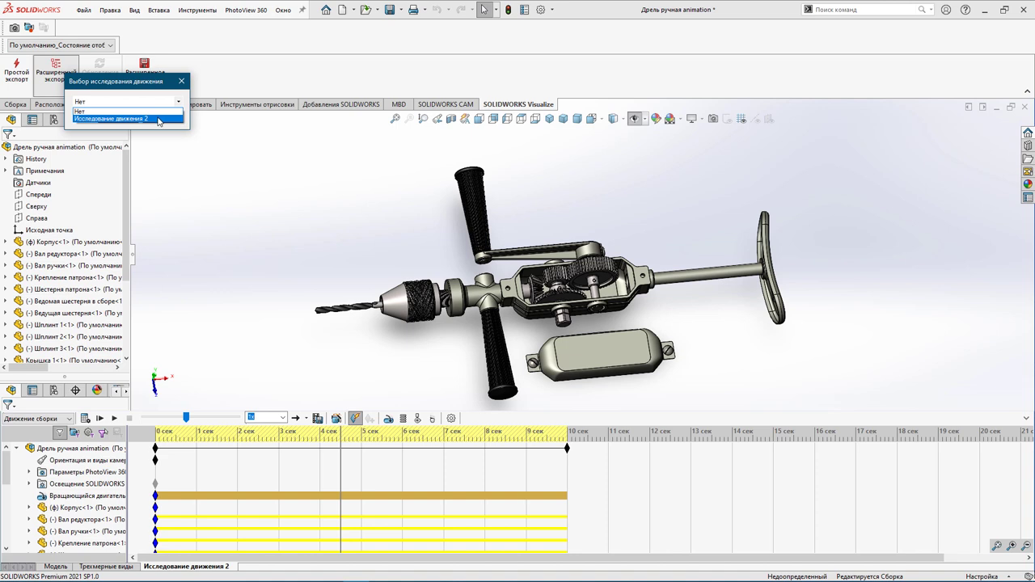
pyautogui.click(158, 119)
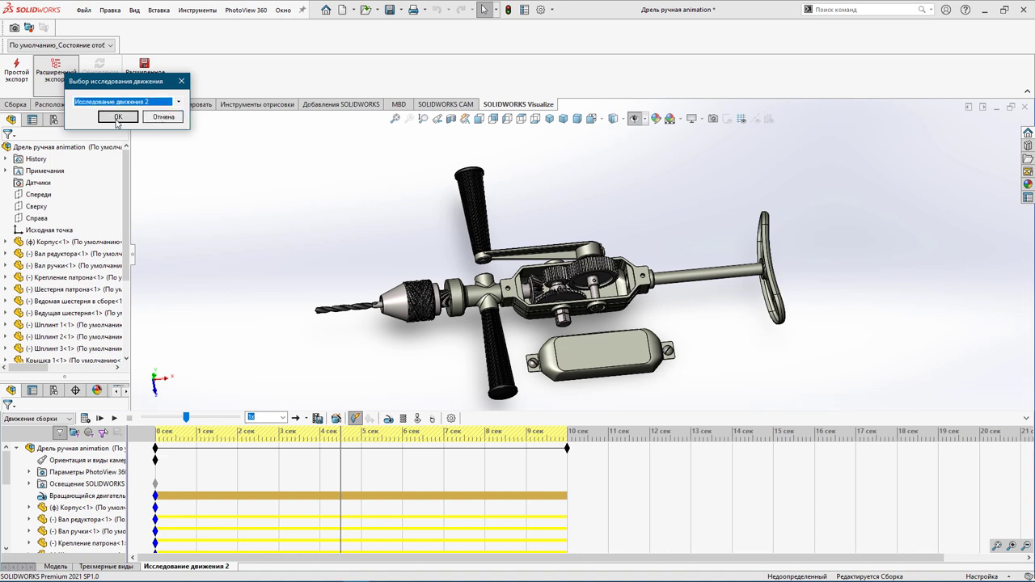
pyautogui.click(119, 126)
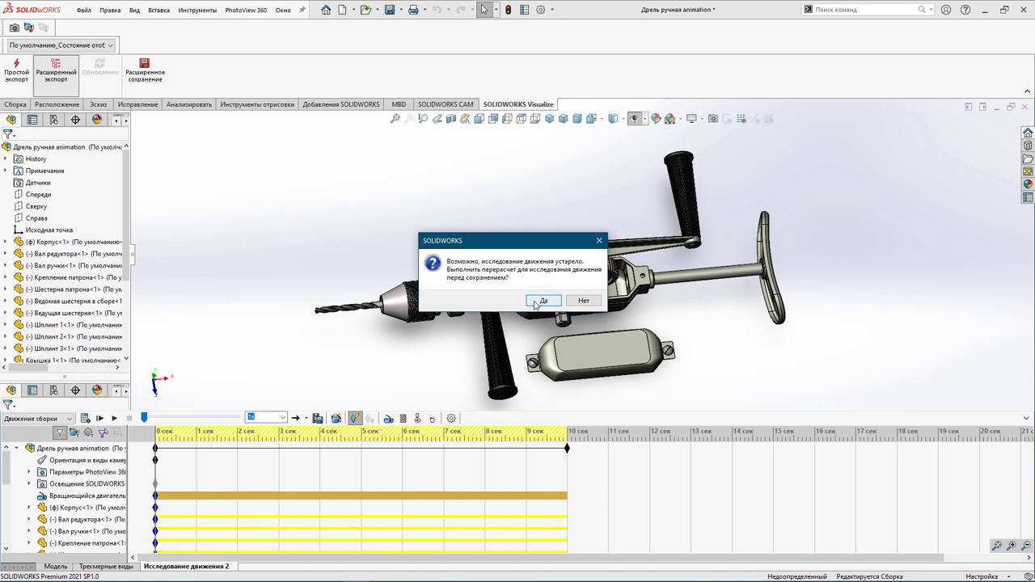
# Recalculate the motion study, then rebuild and save the assembly so Visualize opens.
pyautogui.click(534, 302)
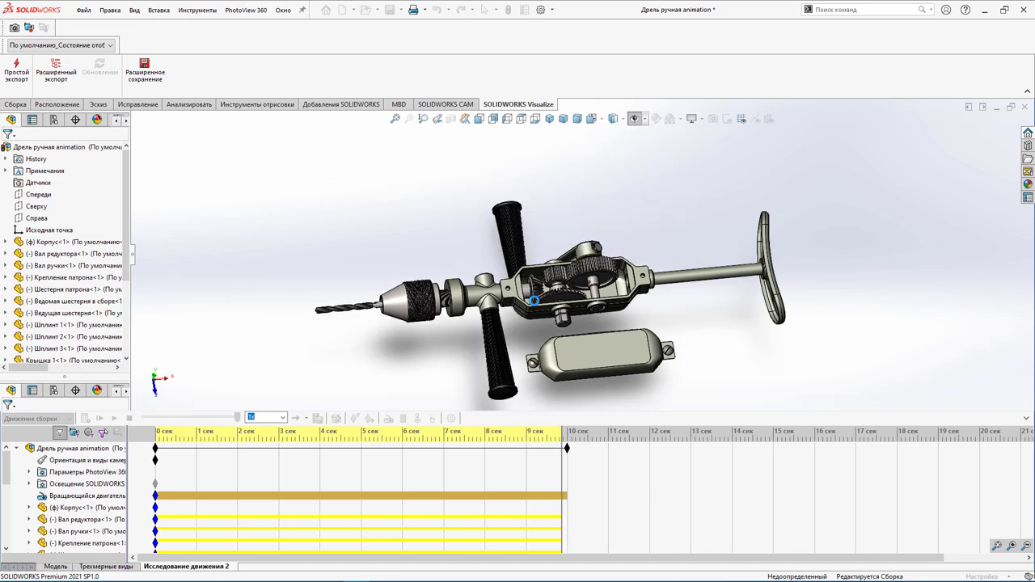
pyautogui.hotkey('ctrl', 's')
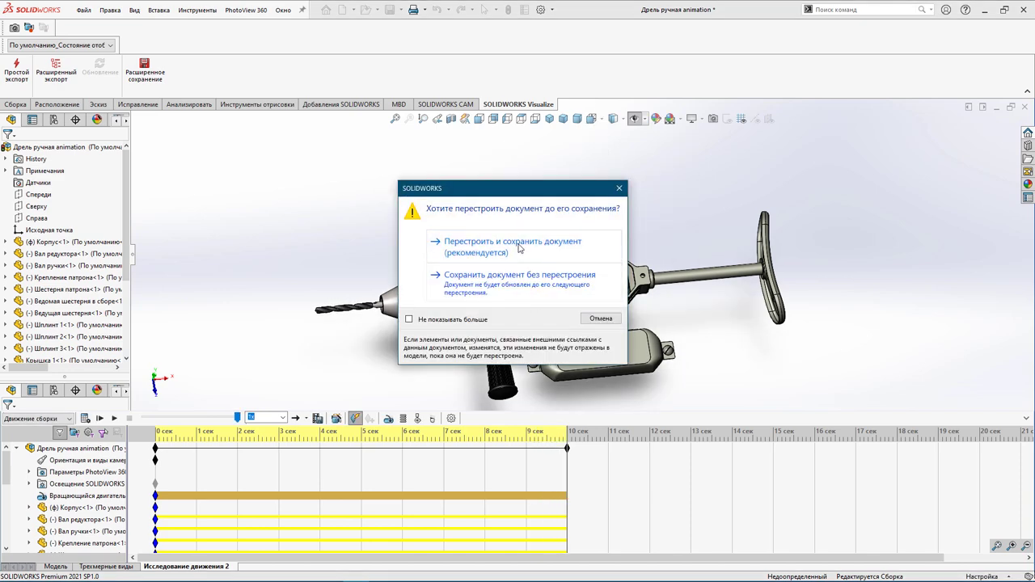
pyautogui.click(520, 247)
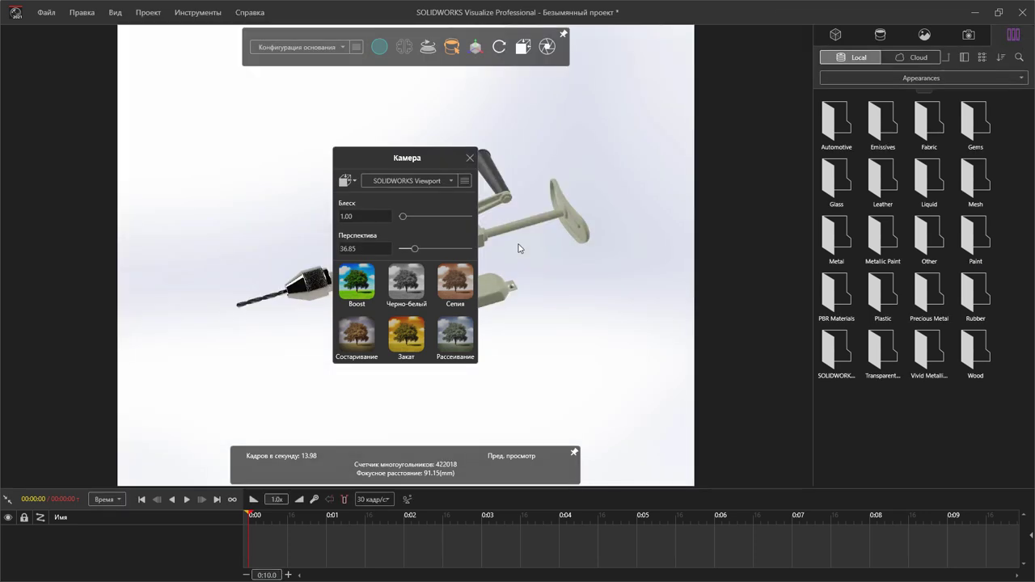
# In Visualize settings, switch rendering from the CPU to the AMD Radeon GPU.
pyautogui.click(198, 12)
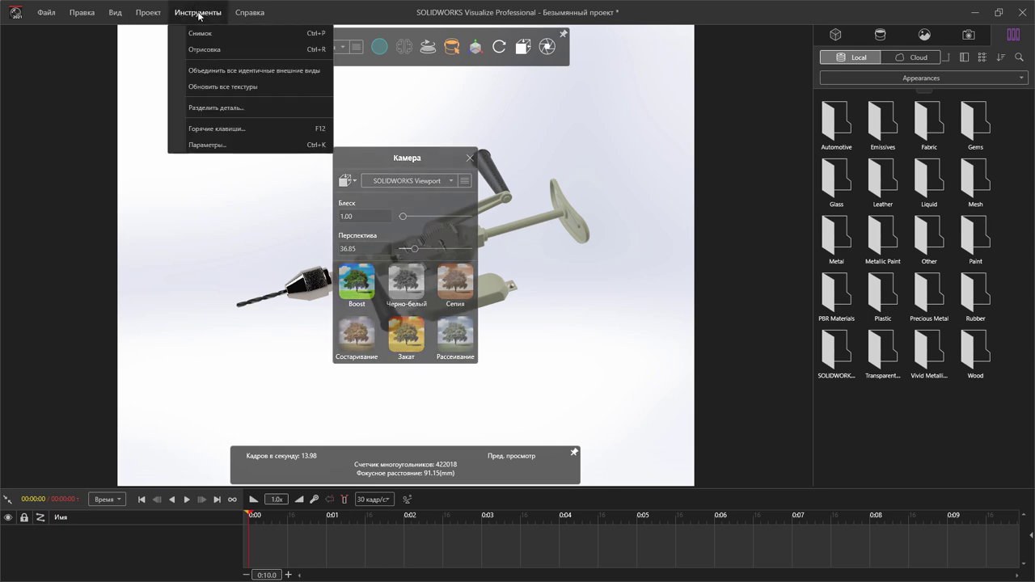
pyautogui.click(215, 144)
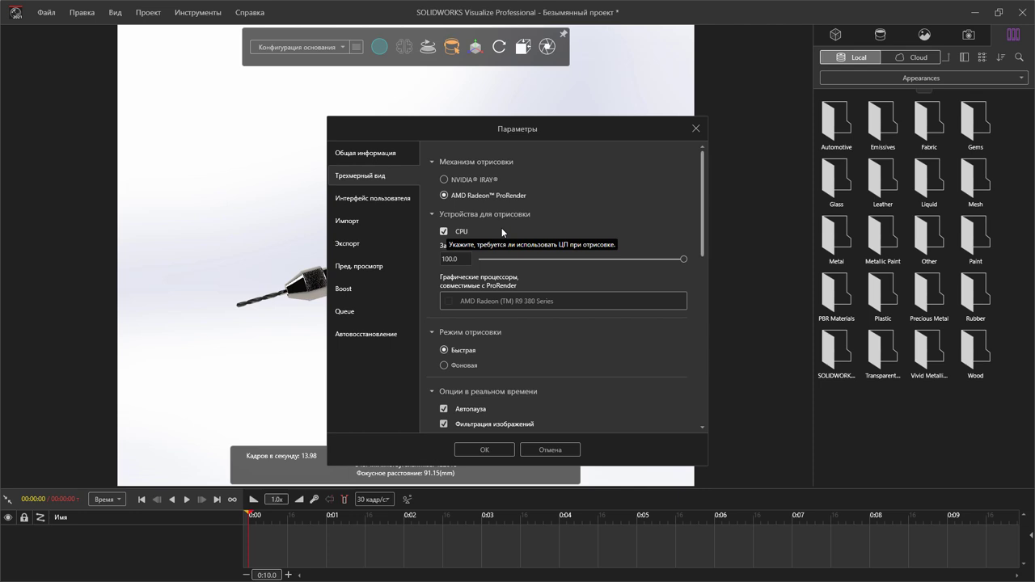
pyautogui.click(449, 301)
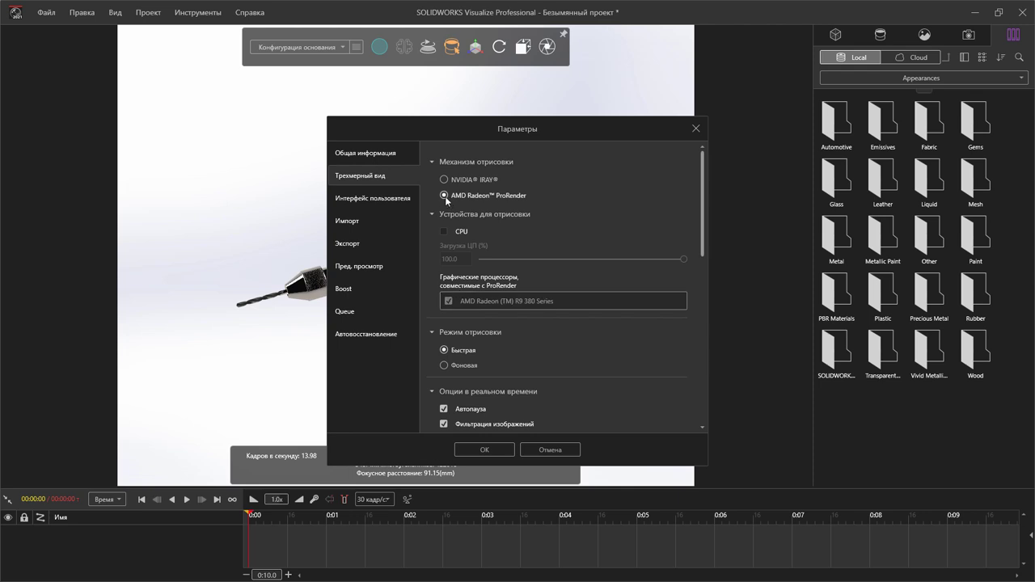
pyautogui.press('Return')
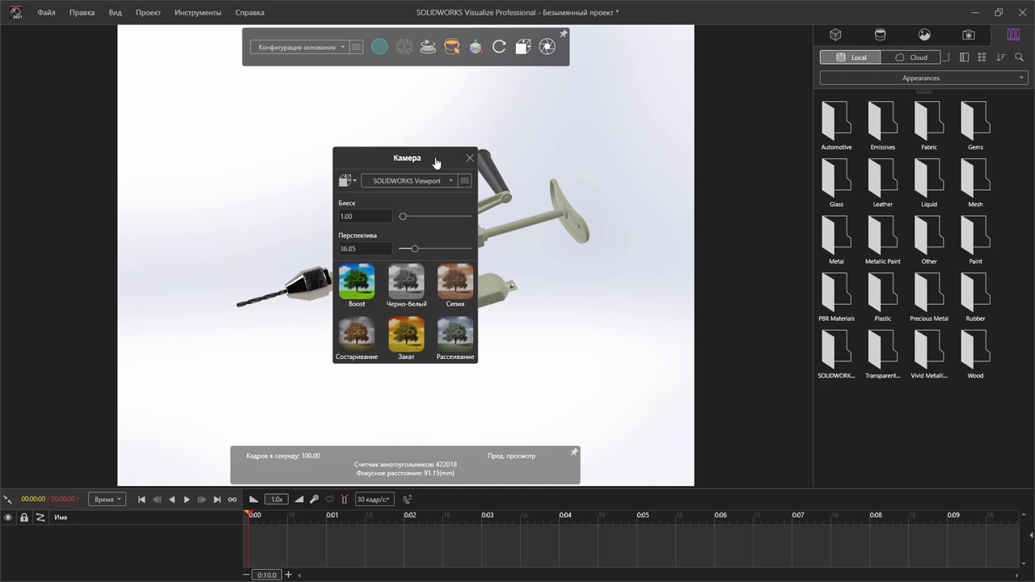
# Activate the default camera, switch it to Isometric 4, and zoom in on the drill.
pyautogui.moveTo(435, 162); pyautogui.dragTo(114, 70)
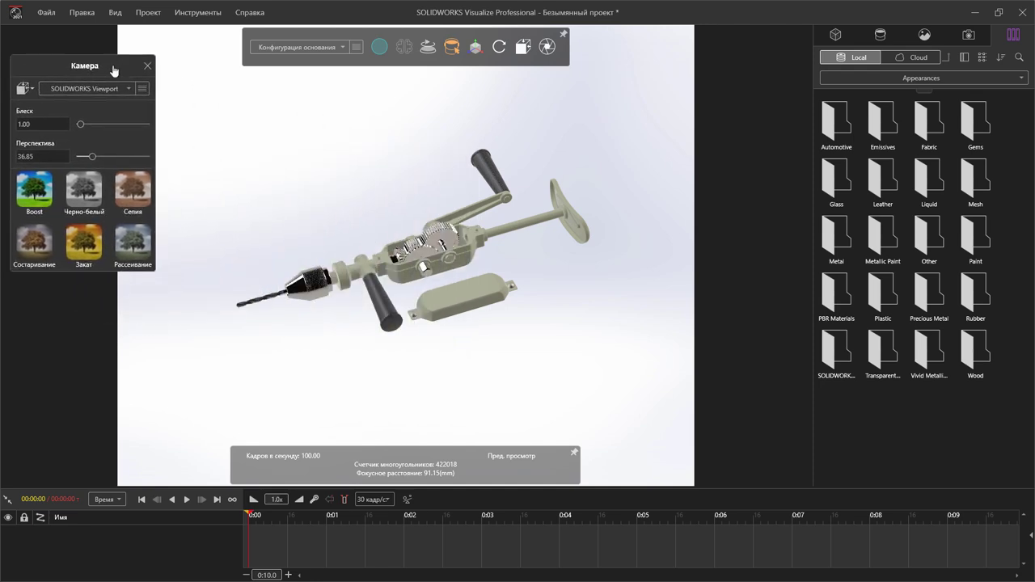
pyautogui.click(968, 34)
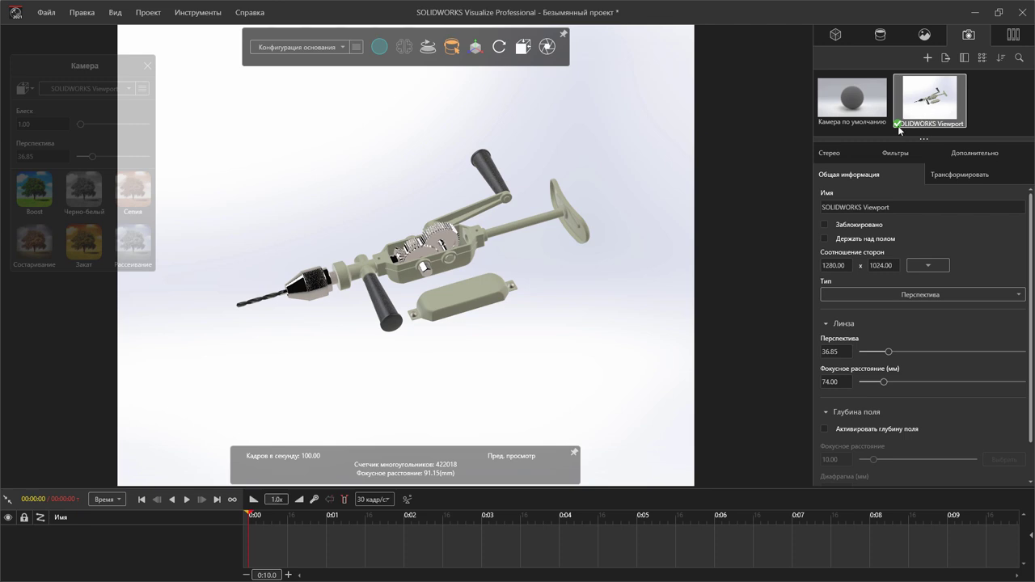
pyautogui.click(864, 112)
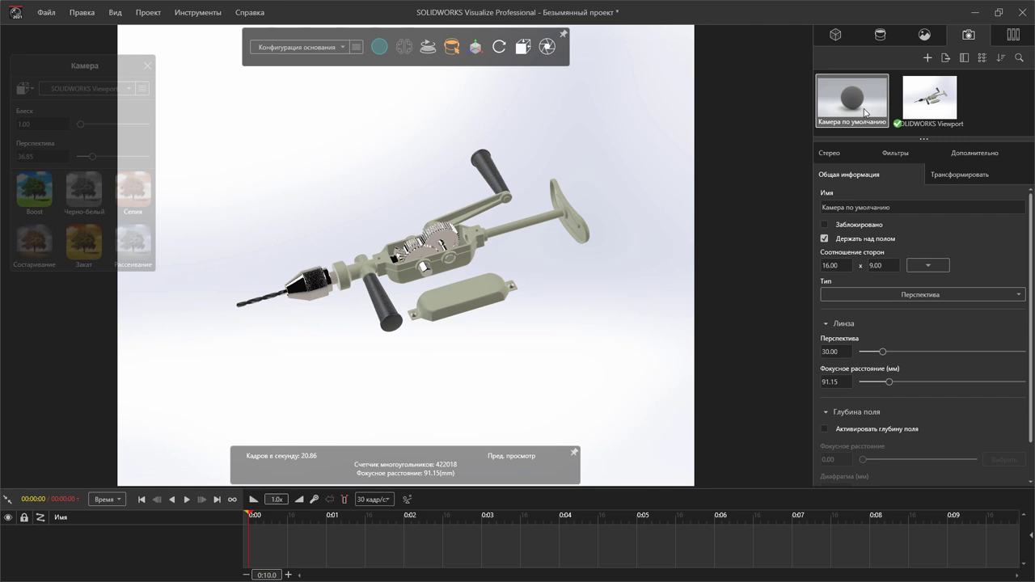
pyautogui.doubleClick(864, 113)
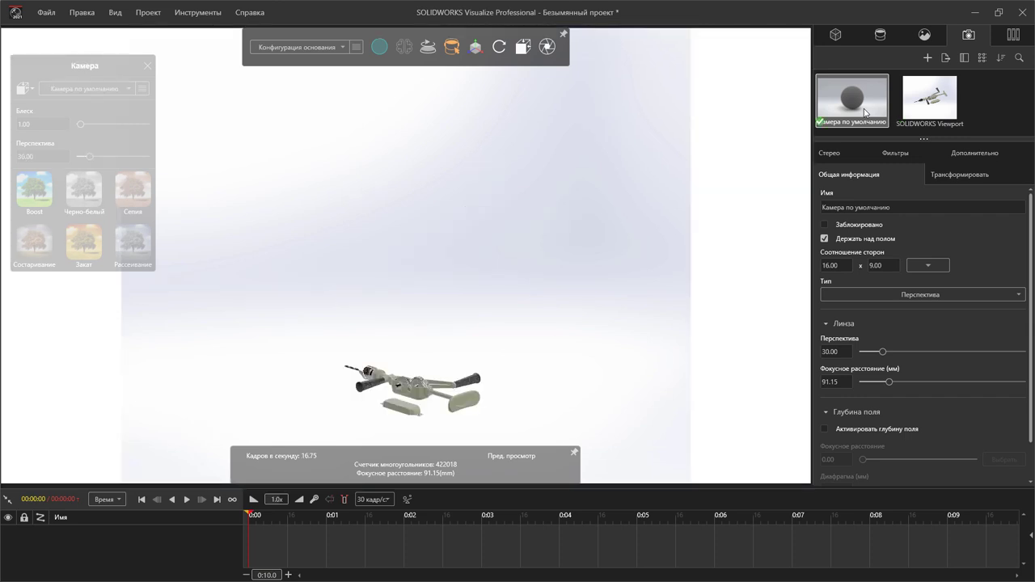
pyautogui.click(522, 48)
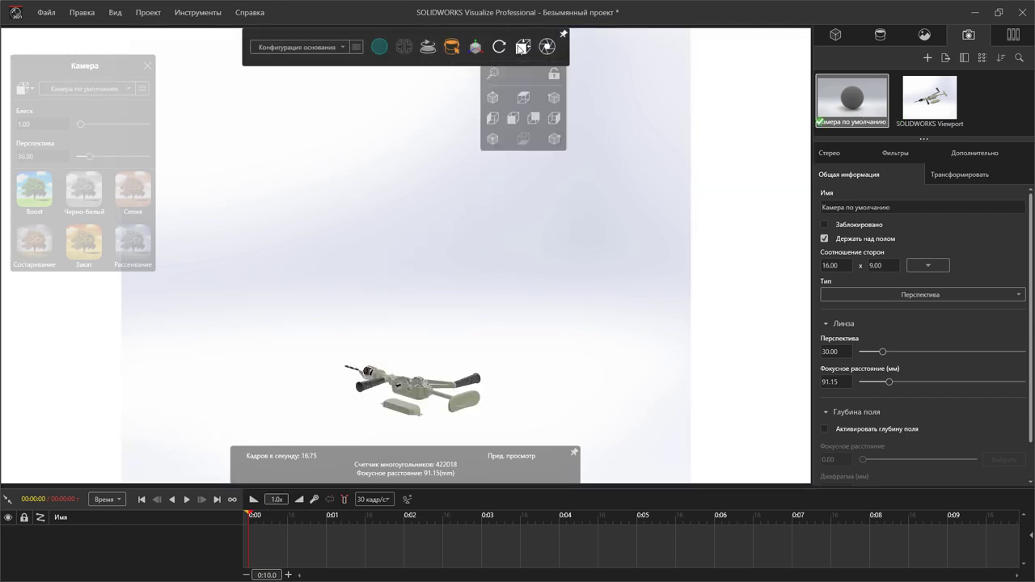
pyautogui.click(553, 97)
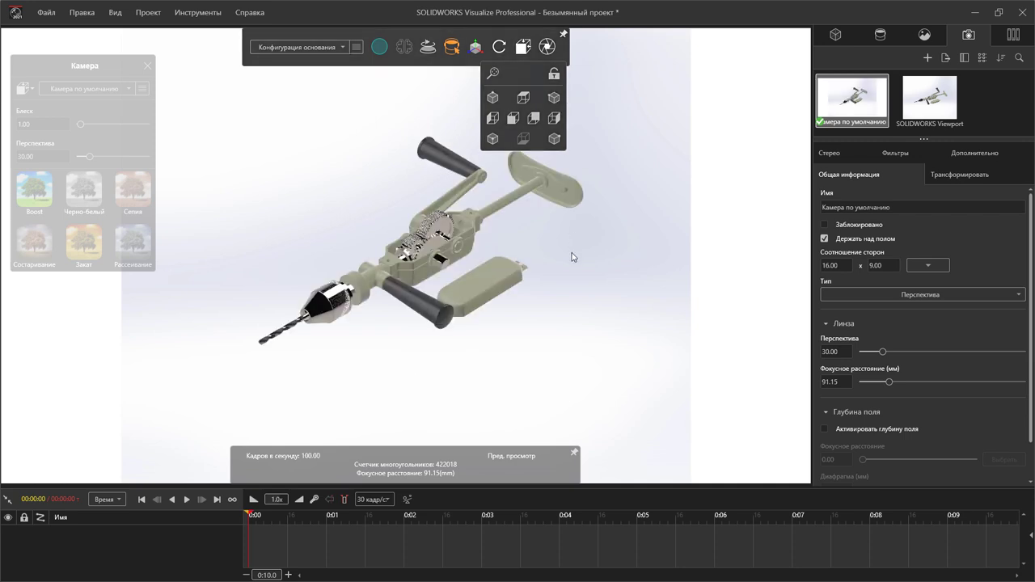
pyautogui.scroll(3, 500, 220)
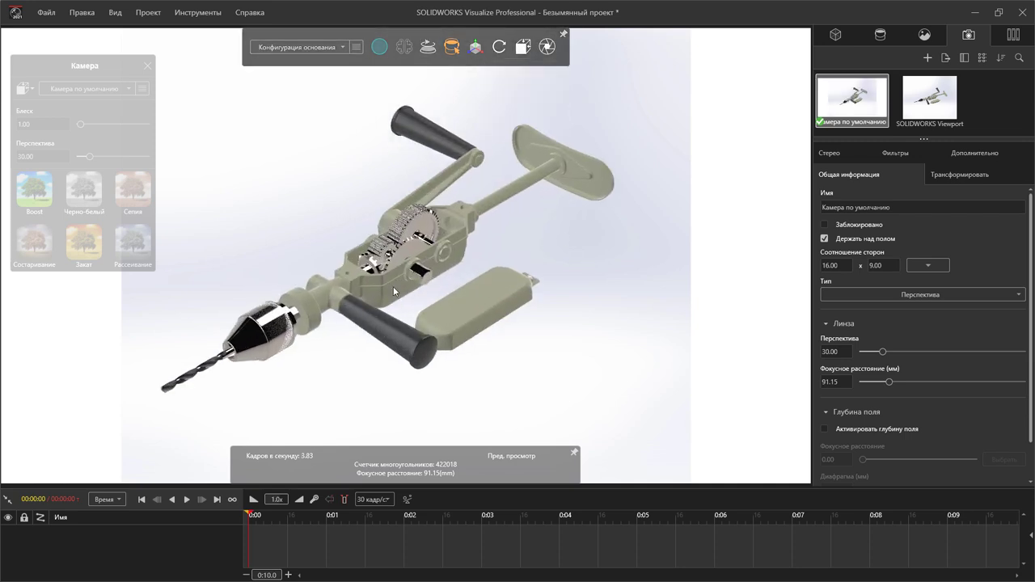
pyautogui.scroll(3, 393, 286)
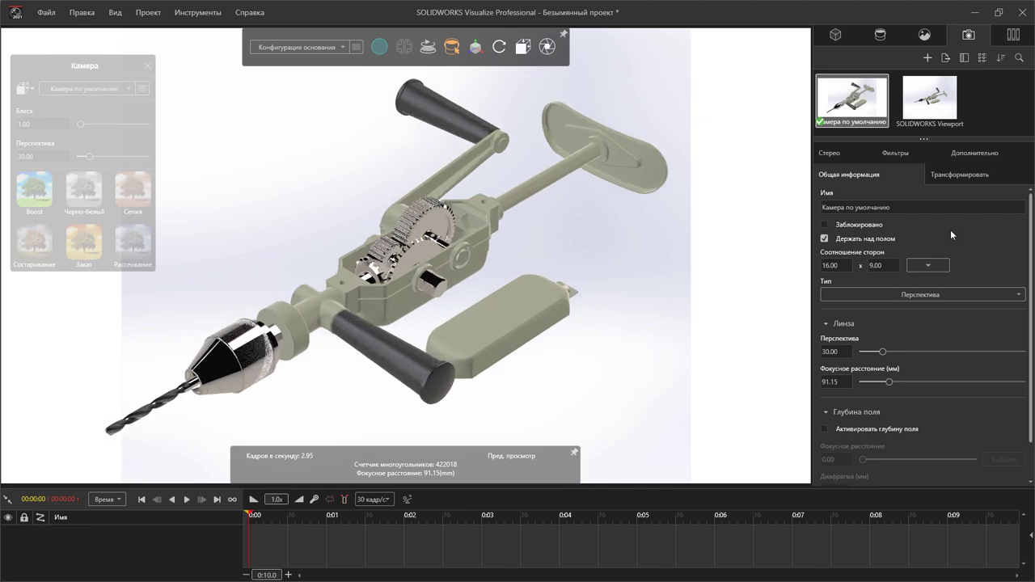
# Keep the camera at a 16:9 aspect ratio with Perspective projection.
pyautogui.click(925, 266)
pyautogui.click(936, 416)
pyautogui.click(954, 296)
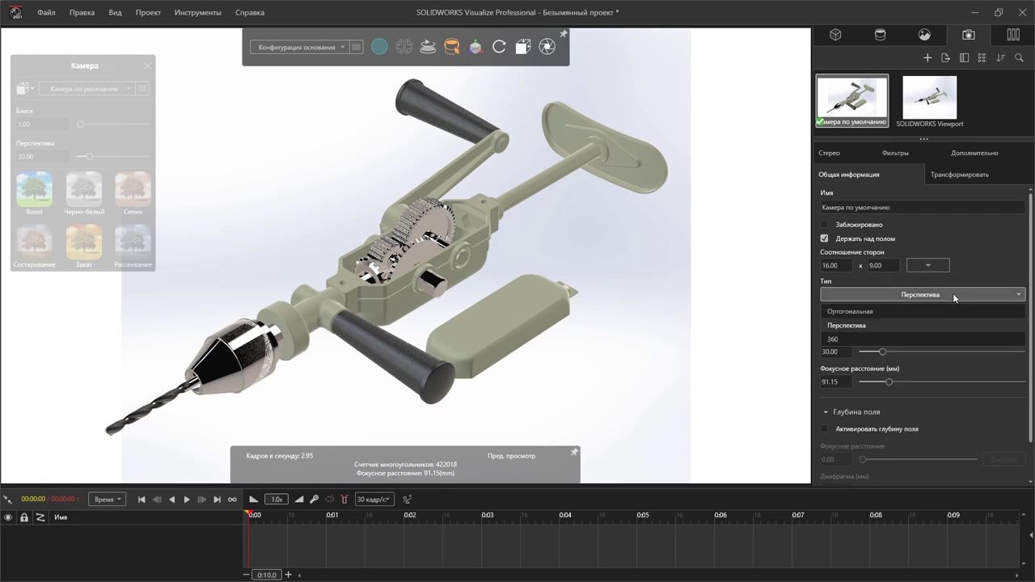
pyautogui.click(865, 327)
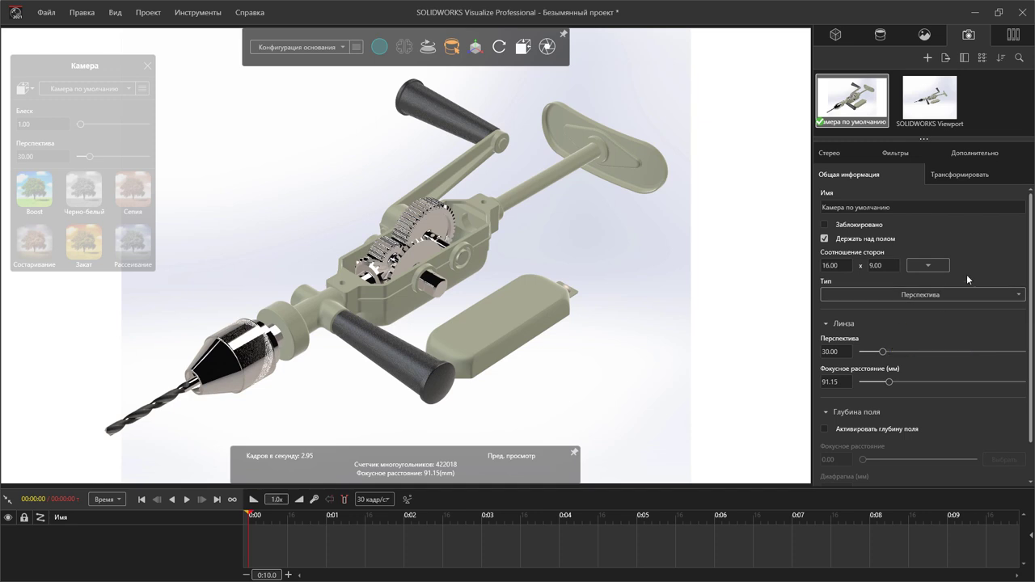
# Set the scene background type to Color.
pyautogui.click(924, 36)
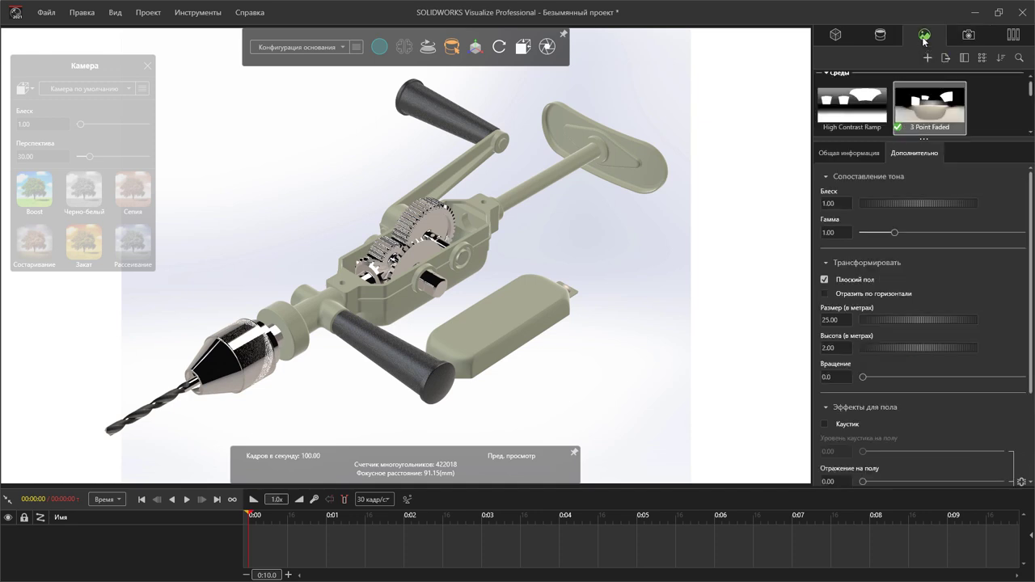
pyautogui.click(856, 152)
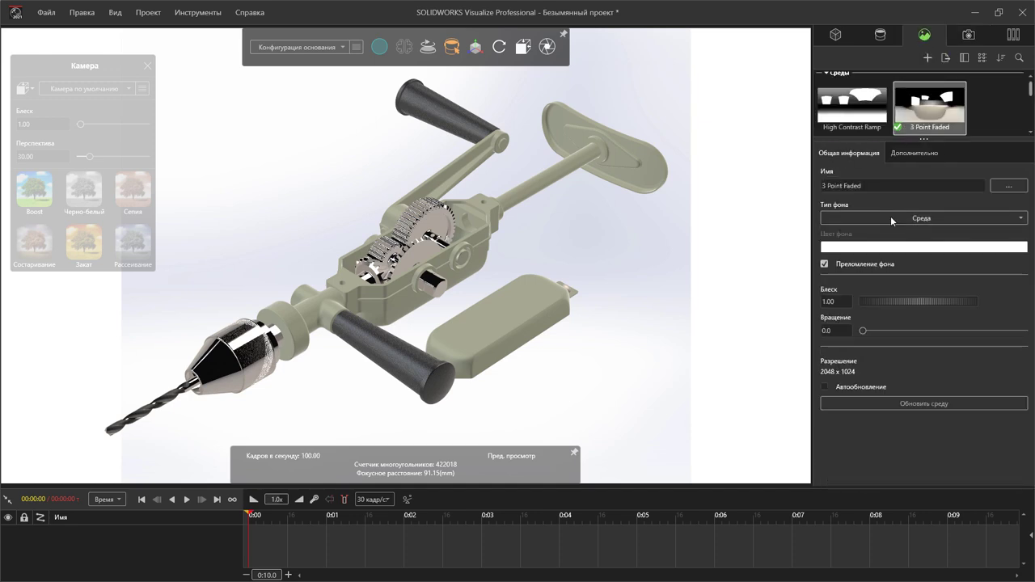
pyautogui.click(891, 216)
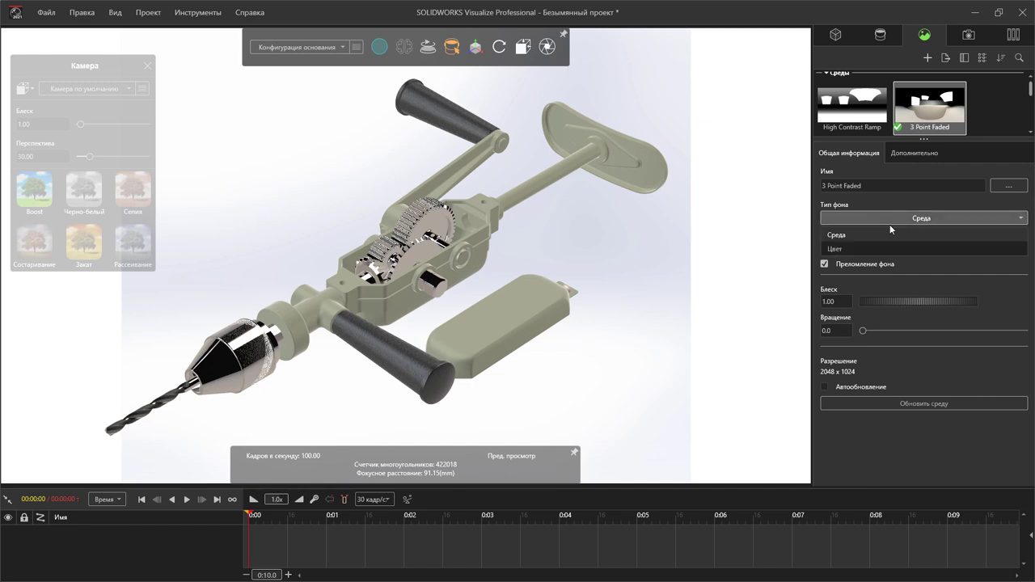
pyautogui.click(868, 254)
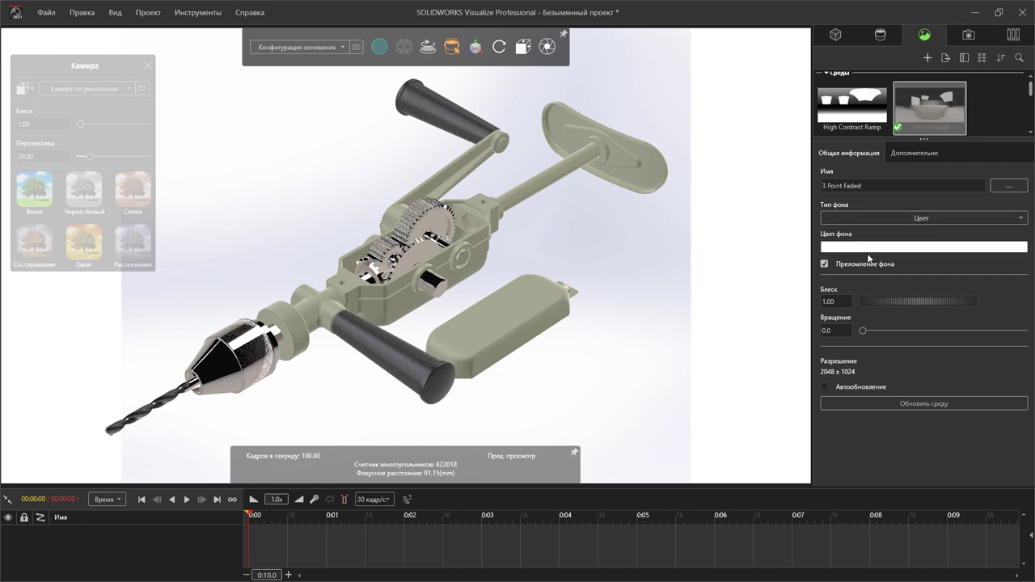
# Turn off Floor Shadow in the advanced environment settings.
pyautogui.click(899, 154)
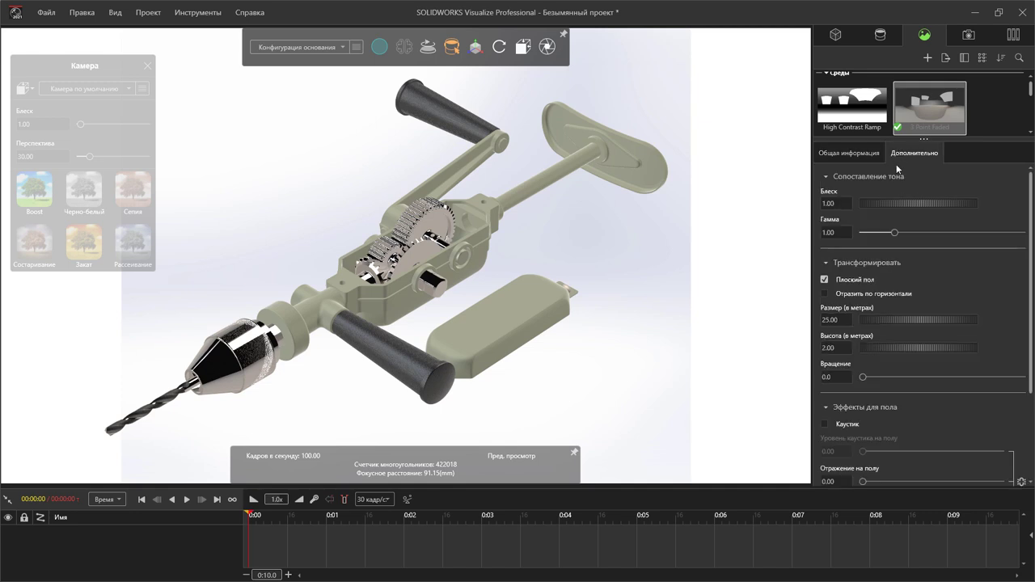
pyautogui.scroll(-1, 882, 296)
pyautogui.scroll(-1, 880, 299)
pyautogui.scroll(-2, 865, 340)
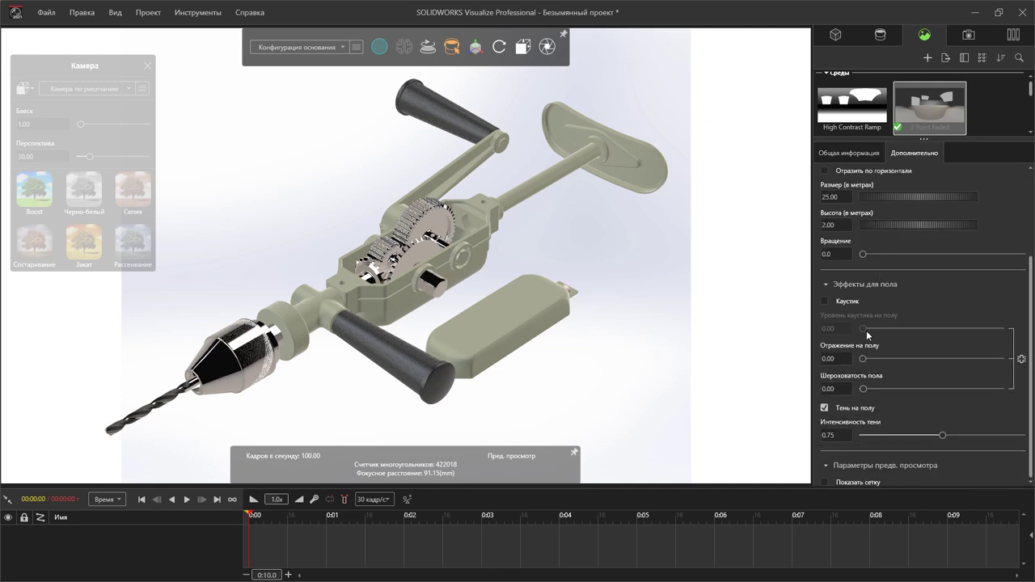
pyautogui.click(825, 408)
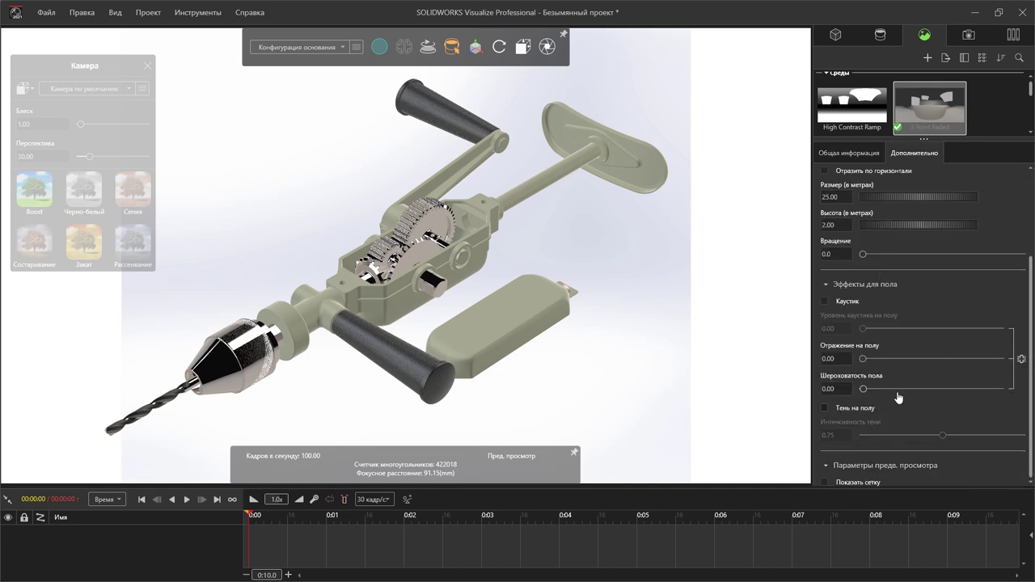
pyautogui.scroll(2, 897, 393)
pyautogui.scroll(1, 897, 391)
pyautogui.scroll(-2, 894, 393)
pyautogui.scroll(-1, 857, 364)
# Update the environment and show it in the viewport.
pyautogui.click(857, 159)
pyautogui.click(904, 406)
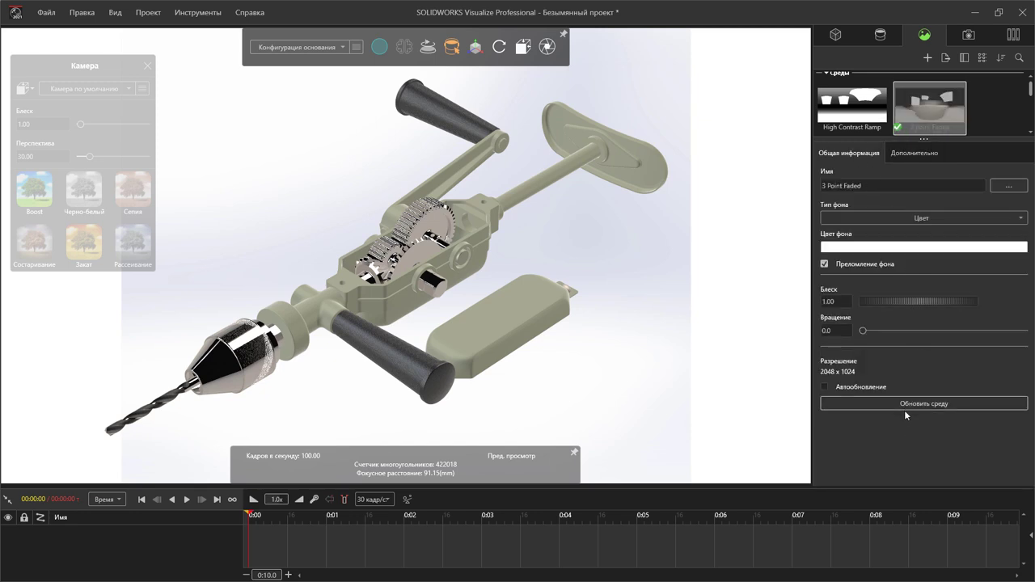
pyautogui.rightClick(655, 276)
pyautogui.moveTo(701, 313)
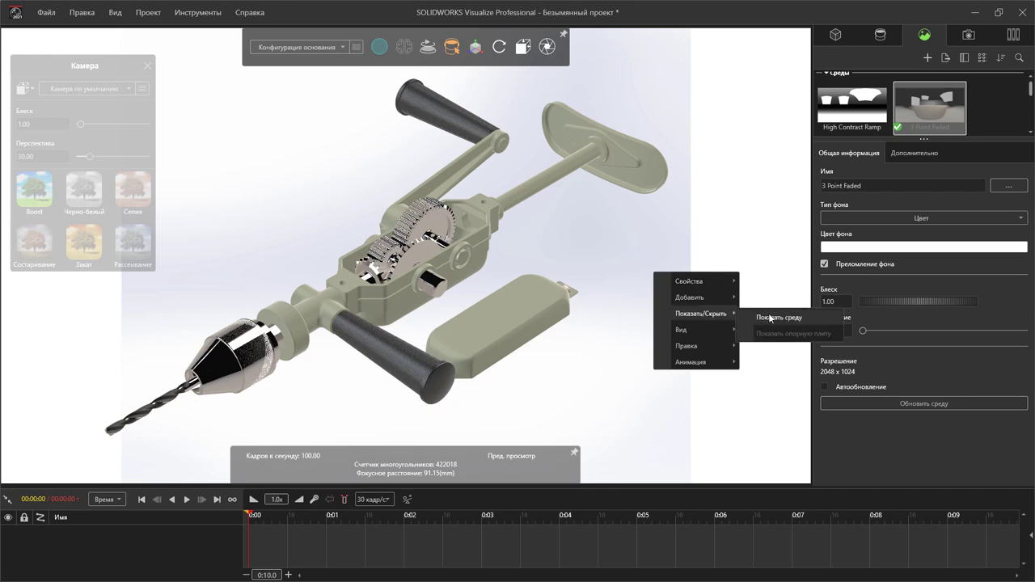
pyautogui.click(773, 319)
# Open the render settings with JPEG output at 1920×1080.
pyautogui.click(197, 12)
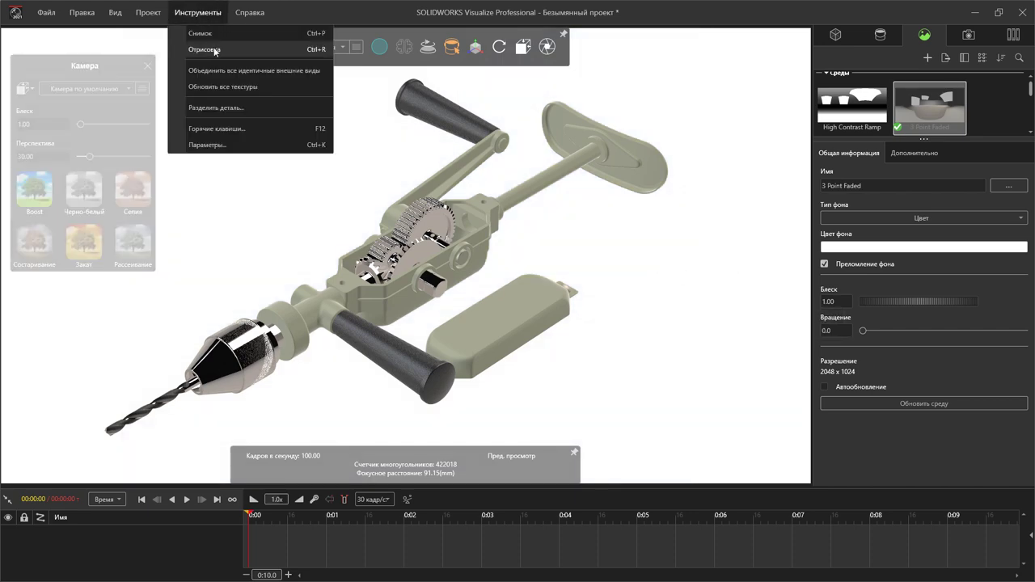
pyautogui.click(219, 49)
pyautogui.moveTo(505, 88); pyautogui.dragTo(586, 69)
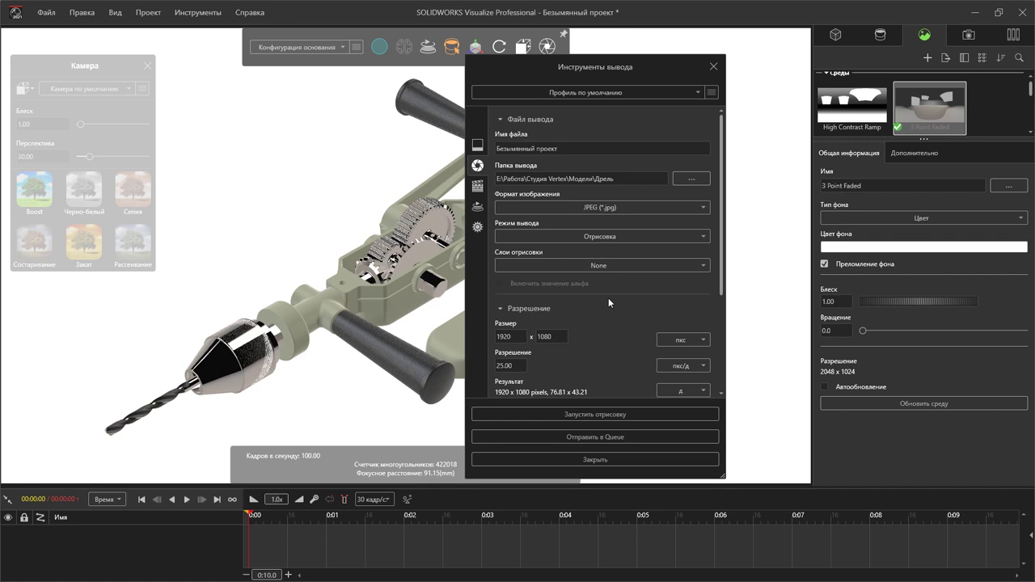
pyautogui.scroll(-2, 608, 297)
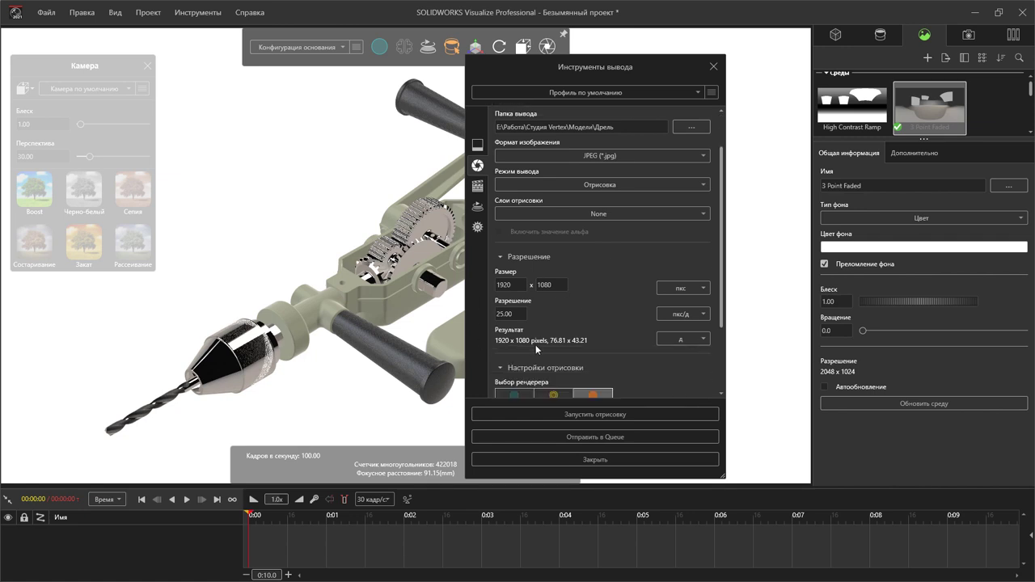
pyautogui.scroll(-2, 590, 304)
pyautogui.scroll(-1, 591, 305)
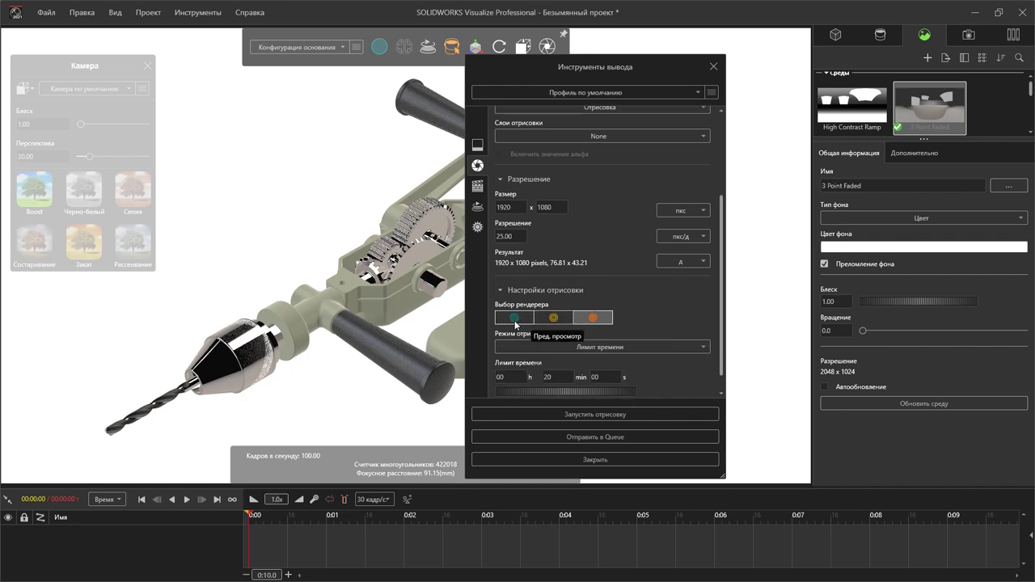
pyautogui.scroll(-1, 653, 323)
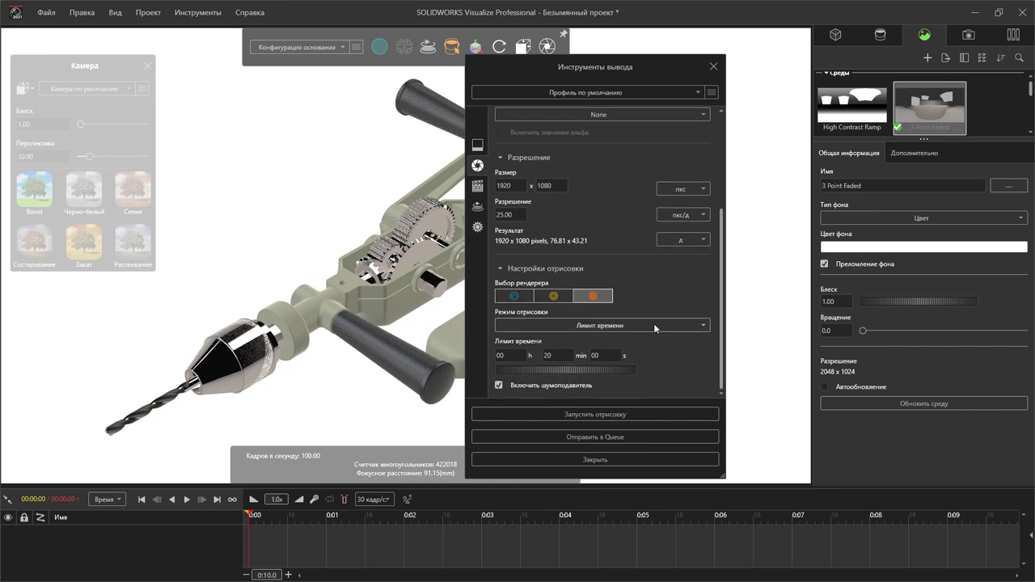
# Set the render mode to a 20-minute time limit after briefly trying fixed passes.
pyautogui.click(653, 323)
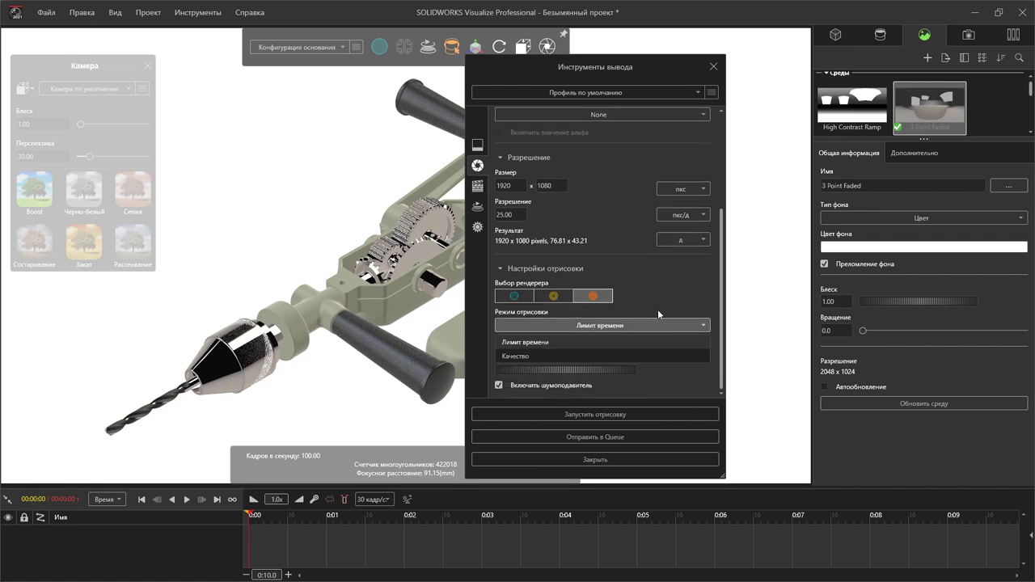
pyautogui.click(657, 307)
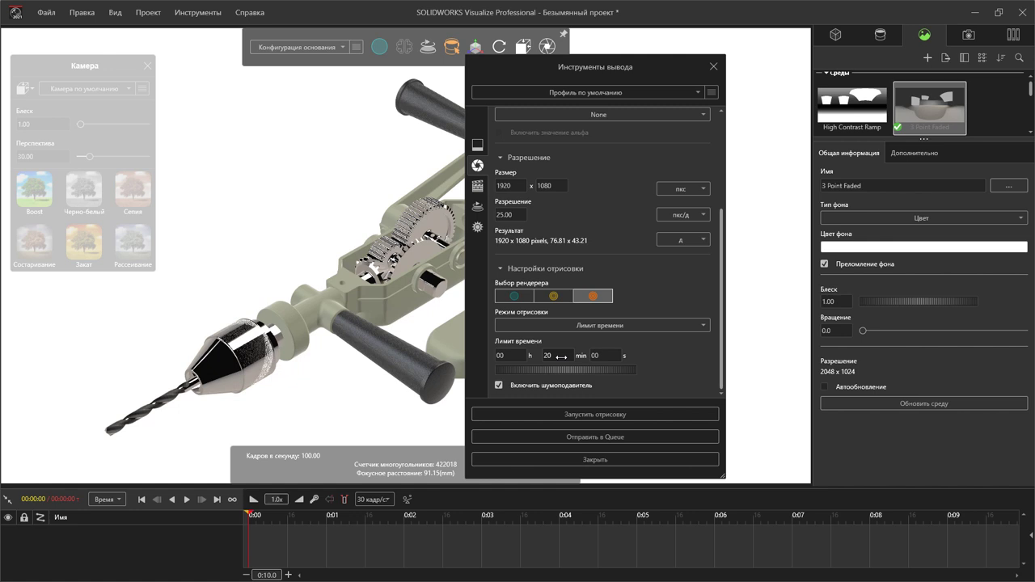
pyautogui.click(593, 327)
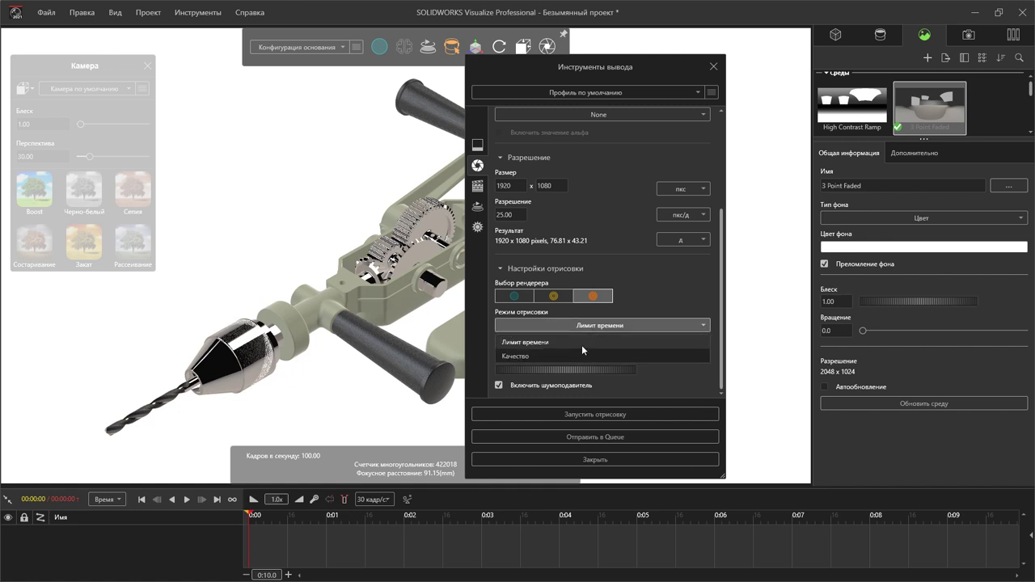
pyautogui.click(576, 357)
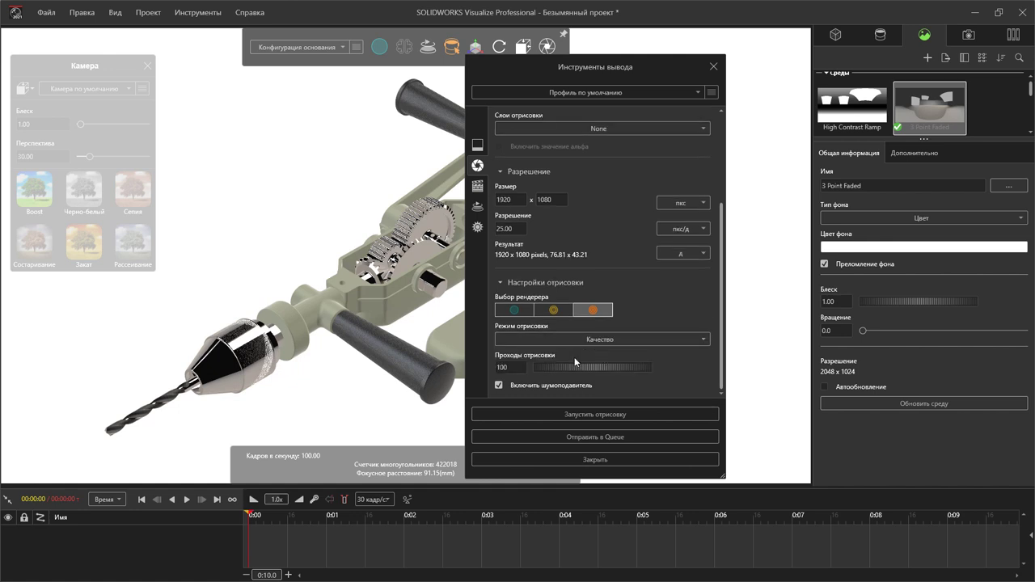
pyautogui.click(651, 339)
pyautogui.click(645, 353)
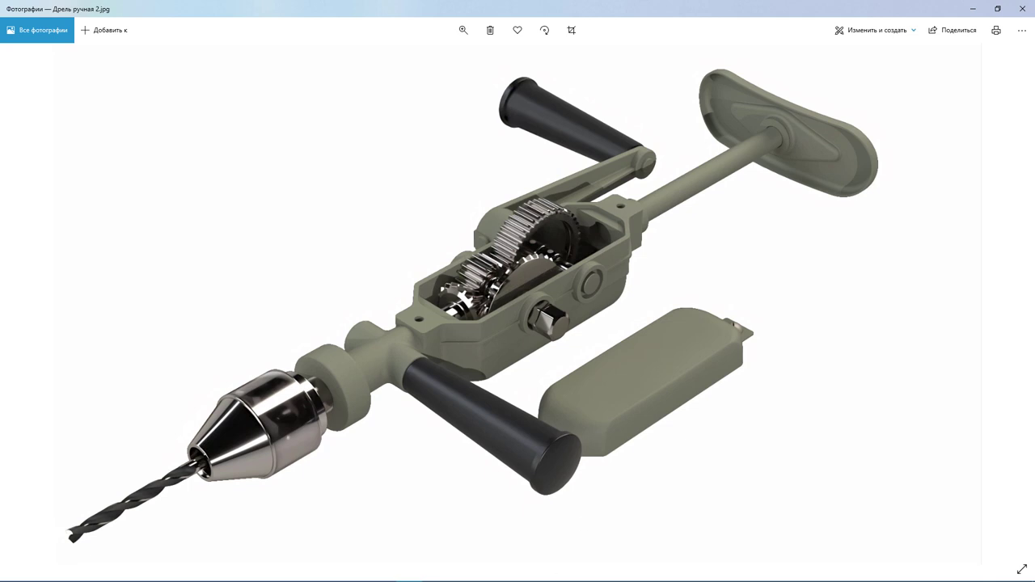
# Return from the Photos viewer to SOLIDWORKS Visualize.
pyautogui.click(496, 574)
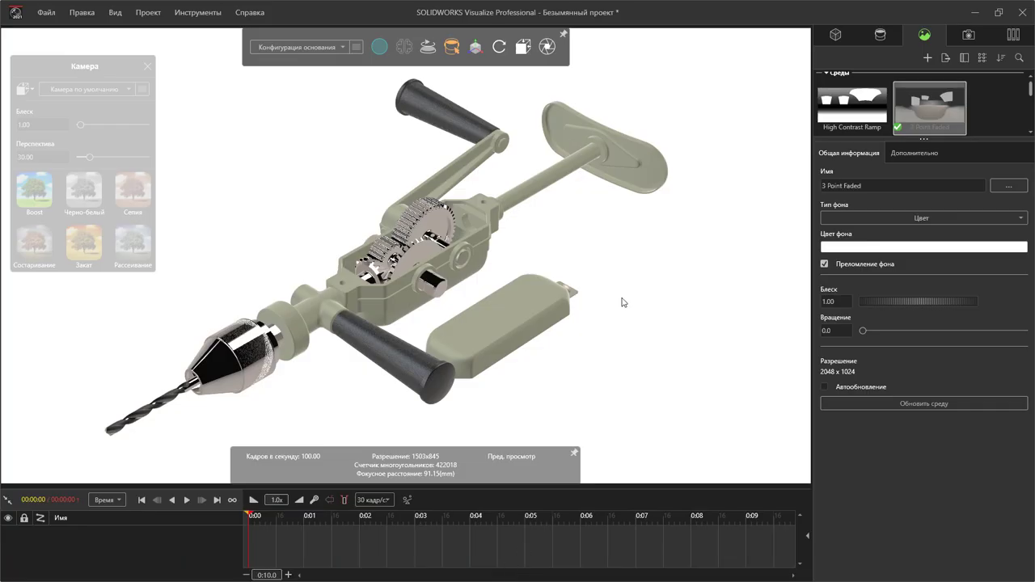
# Render the drill animation as a 30 fps MPEG-4 video from the Animation render settings.
pyautogui.click(198, 12)
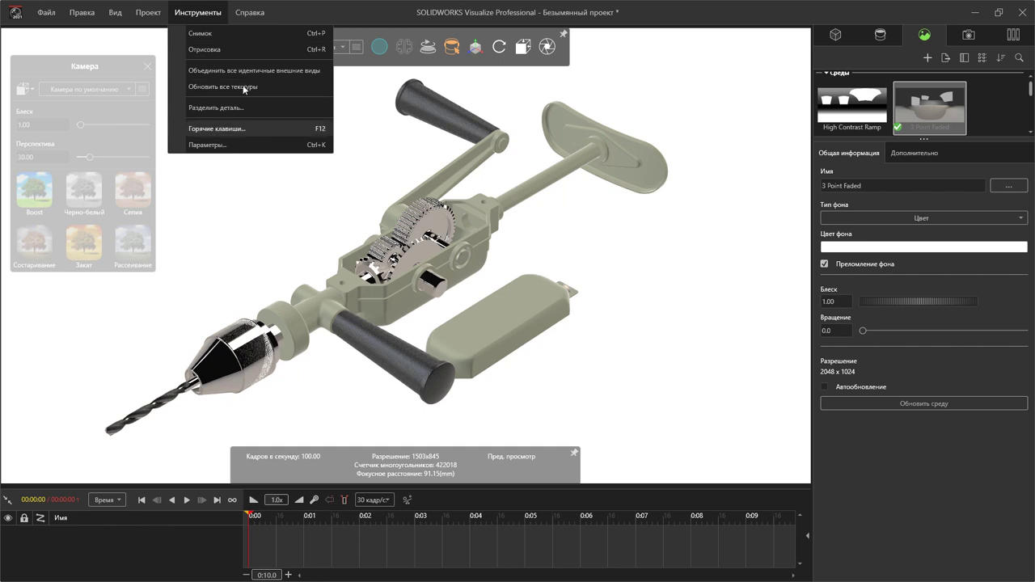
pyautogui.click(206, 49)
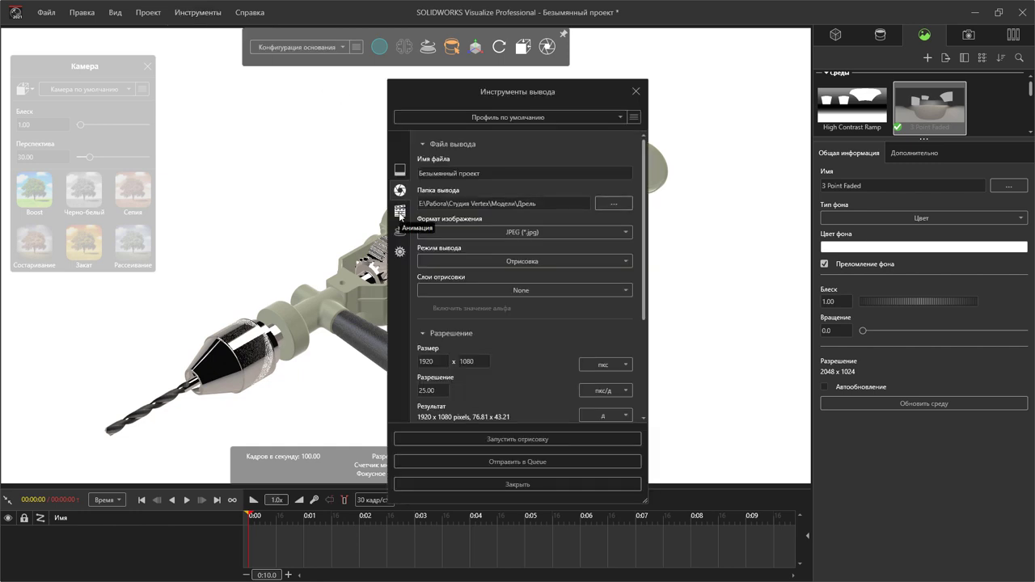
pyautogui.click(400, 213)
pyautogui.moveTo(540, 93); pyautogui.dragTo(570, 82)
pyautogui.scroll(-1, 568, 344)
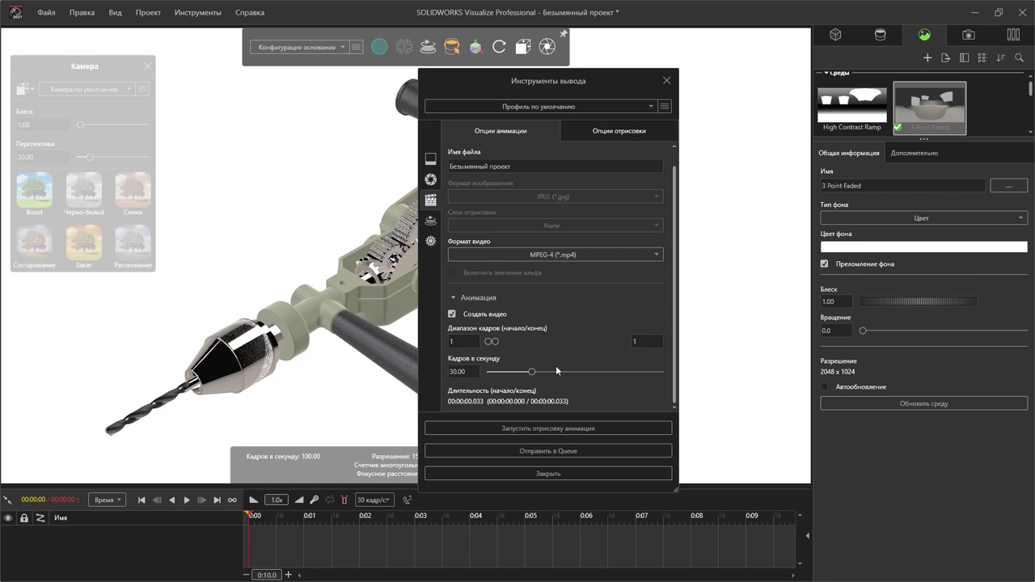
pyautogui.scroll(1, 590, 349)
pyautogui.scroll(-1, 590, 347)
pyautogui.scroll(-6, 586, 308)
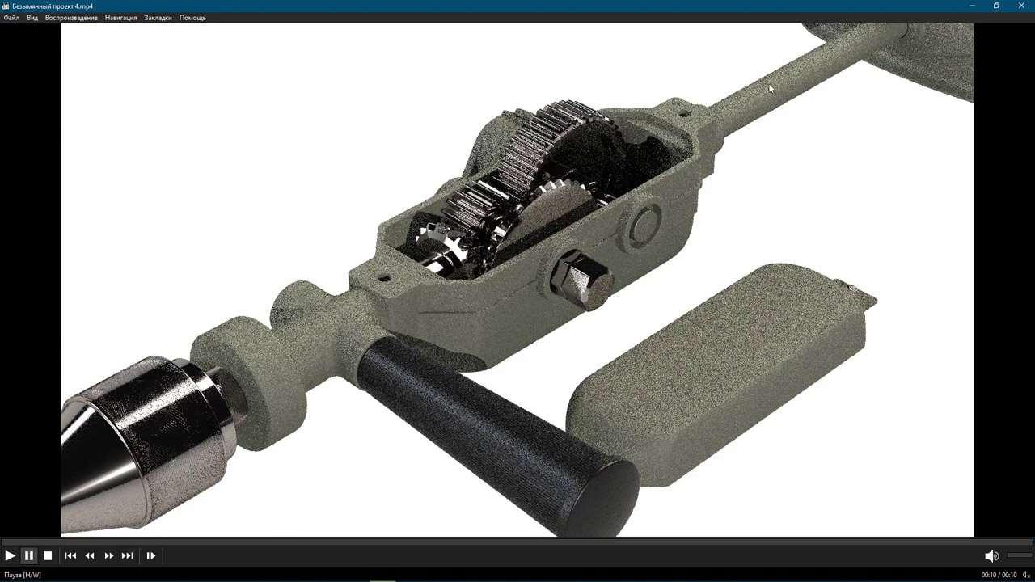
# Once the video finishes playing, return to the SOLIDWORKS drill assembly.
pyautogui.click(359, 574)
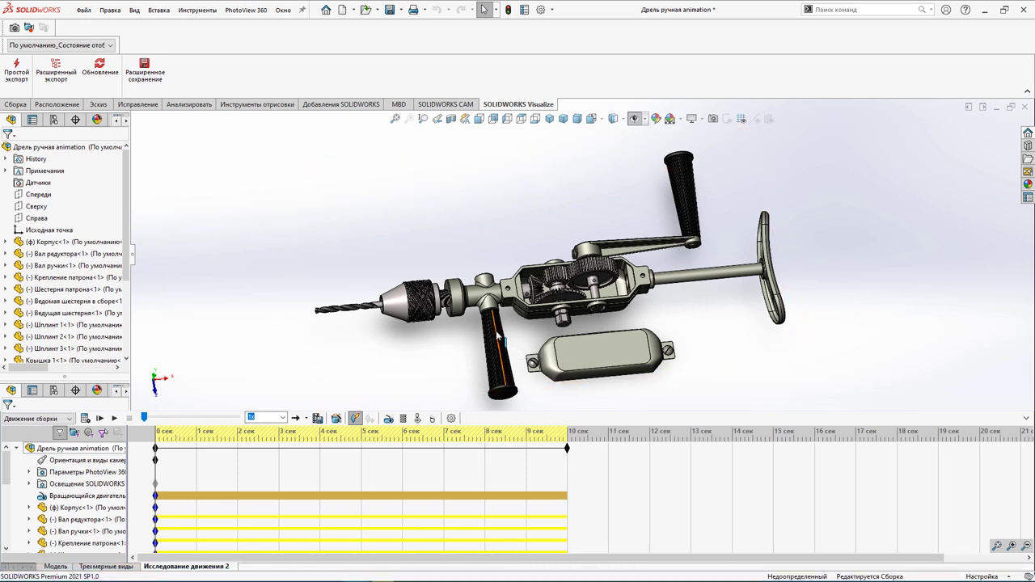
# Mate cover Крышка 1 onto housing Корпус with concentric and coincident mates.
pyautogui.click(58, 566)
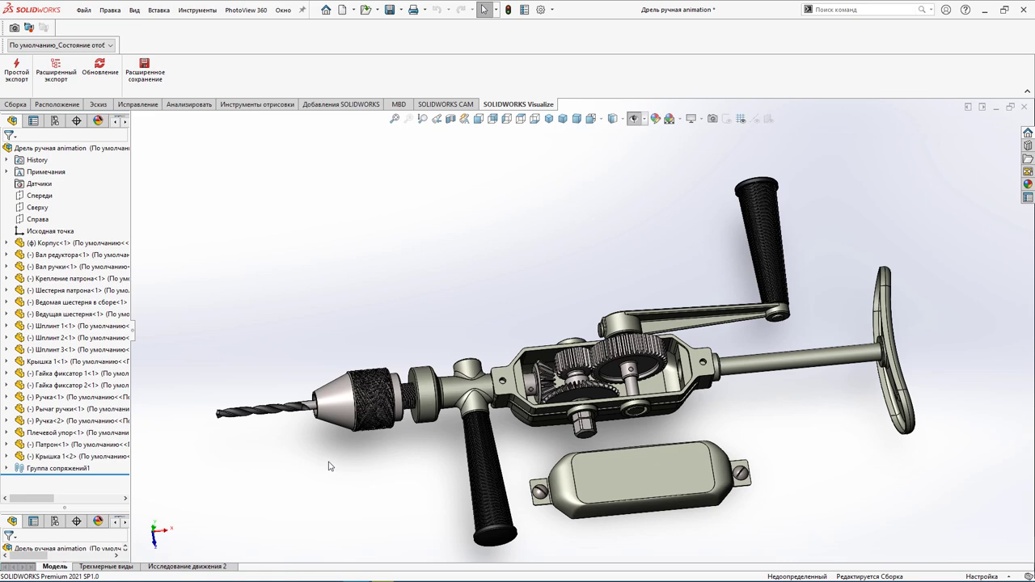
pyautogui.moveTo(753, 450)
pyautogui.mouseDown(button='middle')
pyautogui.moveTo(822, 423)
pyautogui.moveTo(787, 427)
pyautogui.moveTo(749, 518)
pyautogui.mouseUp(button='middle')
pyautogui.press('m')
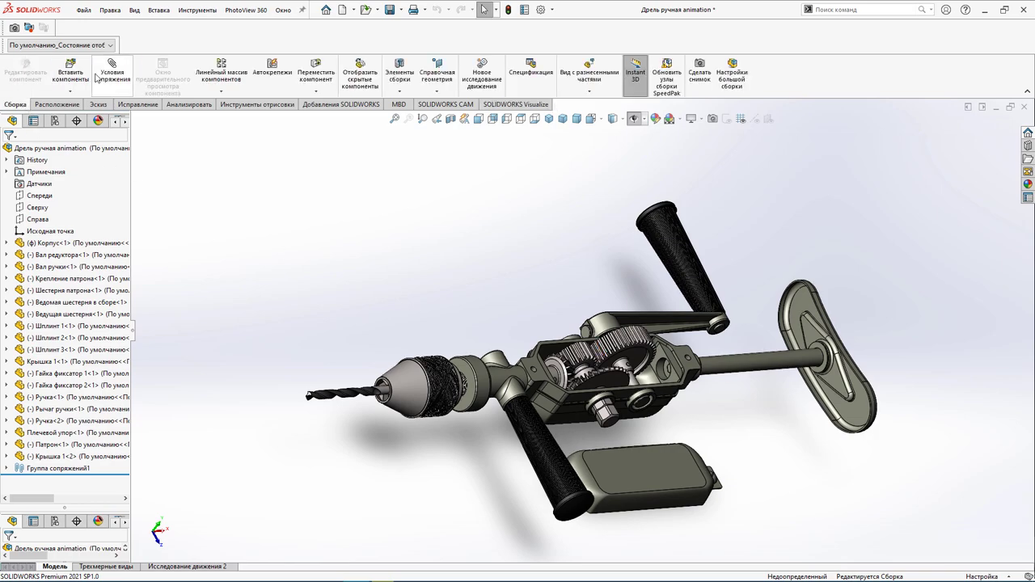
pyautogui.click(730, 273)
pyautogui.click(658, 485)
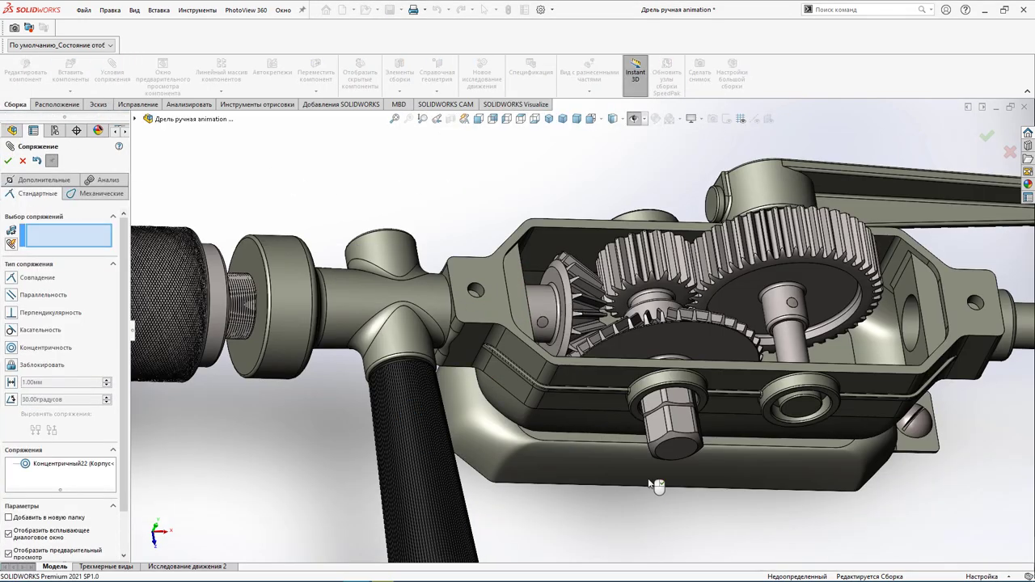
pyautogui.moveTo(658, 485); pyautogui.dragTo(815, 418, button='middle')
pyautogui.click(703, 308)
pyautogui.moveTo(704, 307); pyautogui.dragTo(636, 238, button='middle')
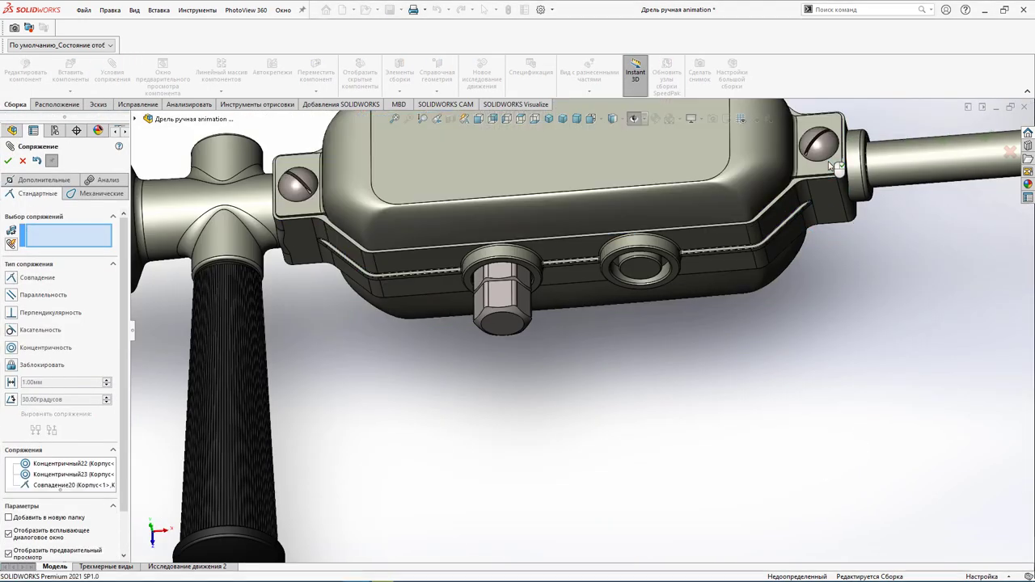
pyautogui.press('f')
pyautogui.rightClick(637, 238)
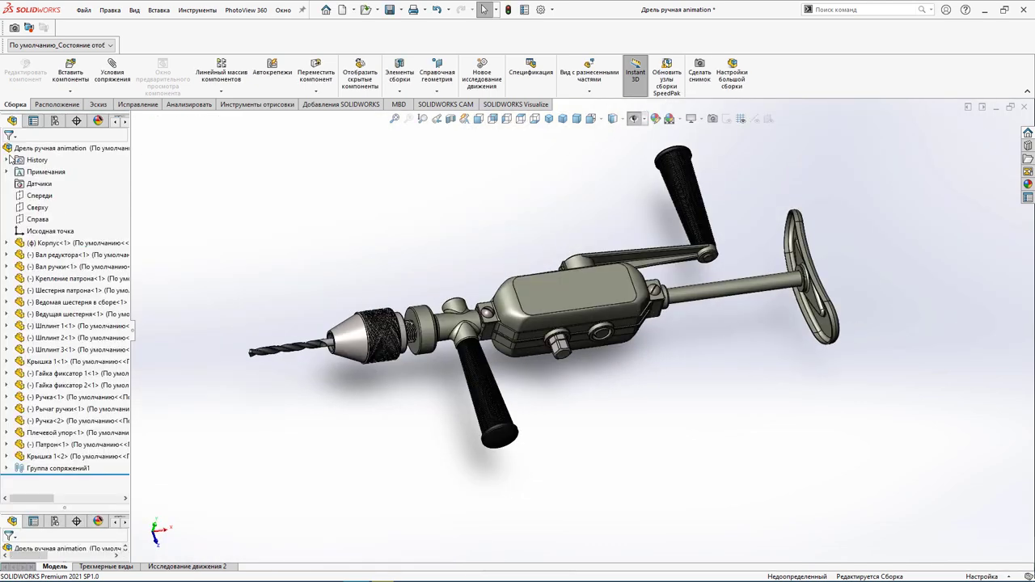
# Make a drawing from the assembly using the a3 - gost_sh1_land sheet format.
pyautogui.click(83, 10)
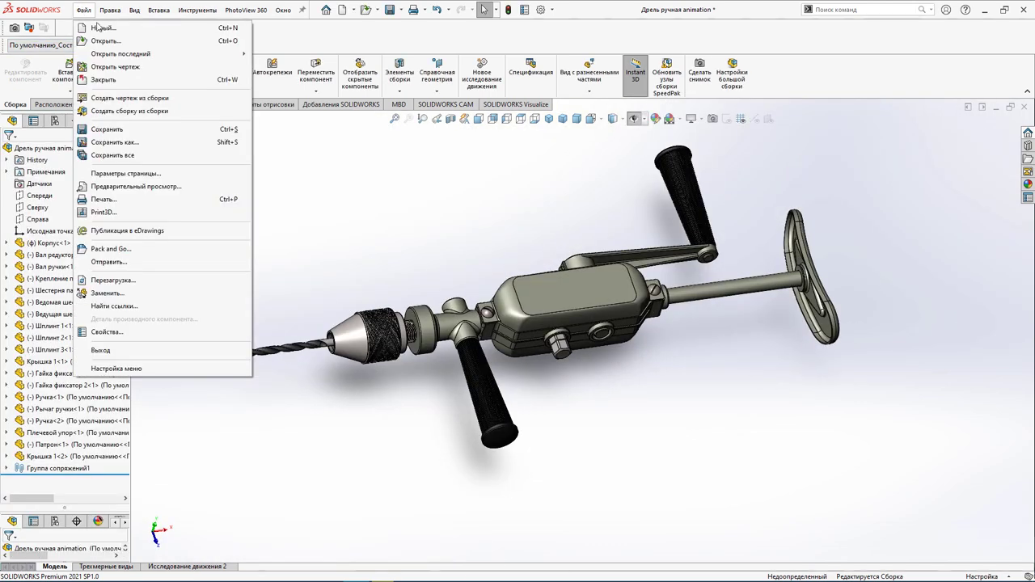
pyautogui.click(119, 98)
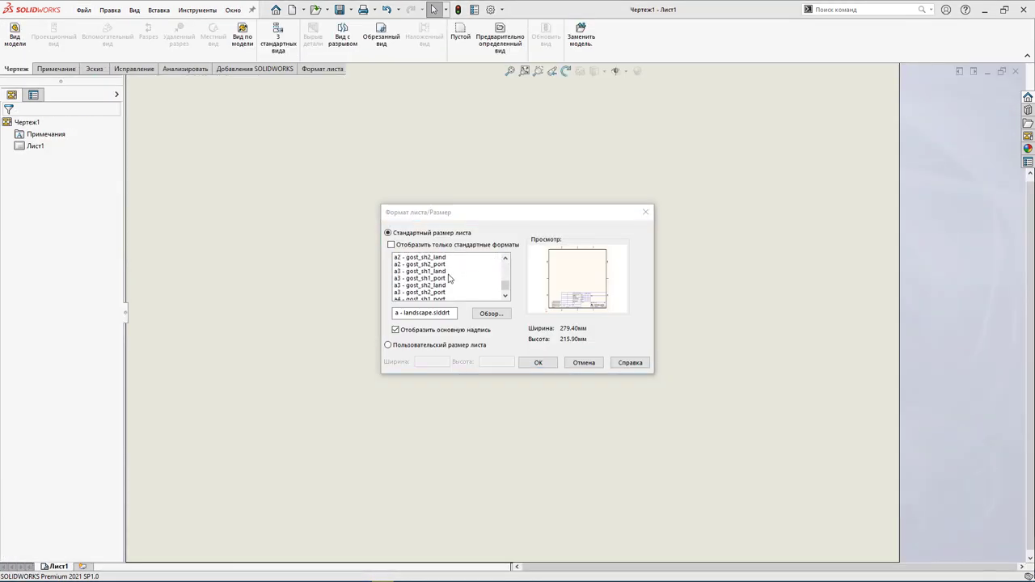
pyautogui.click(450, 271)
pyautogui.click(536, 362)
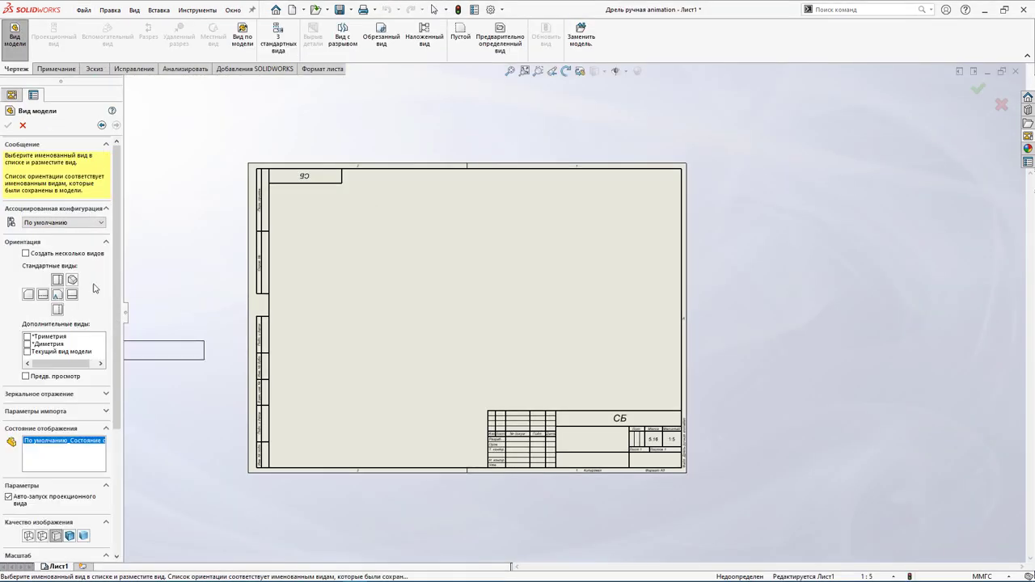
# Place the front, top, side and isometric views, moving the isometric to the lower right.
pyautogui.click(371, 283)
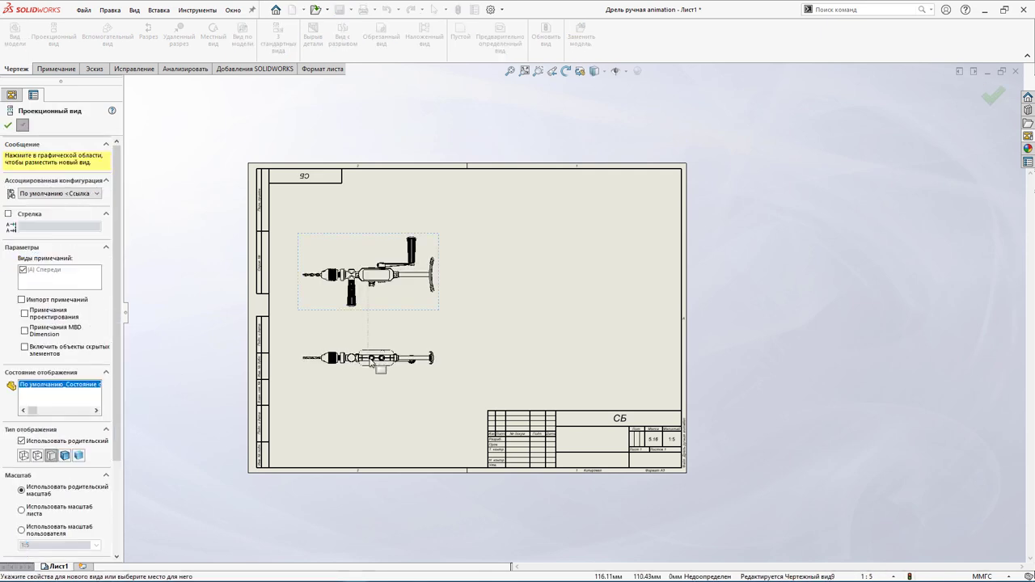
pyautogui.click(368, 357)
pyautogui.click(481, 271)
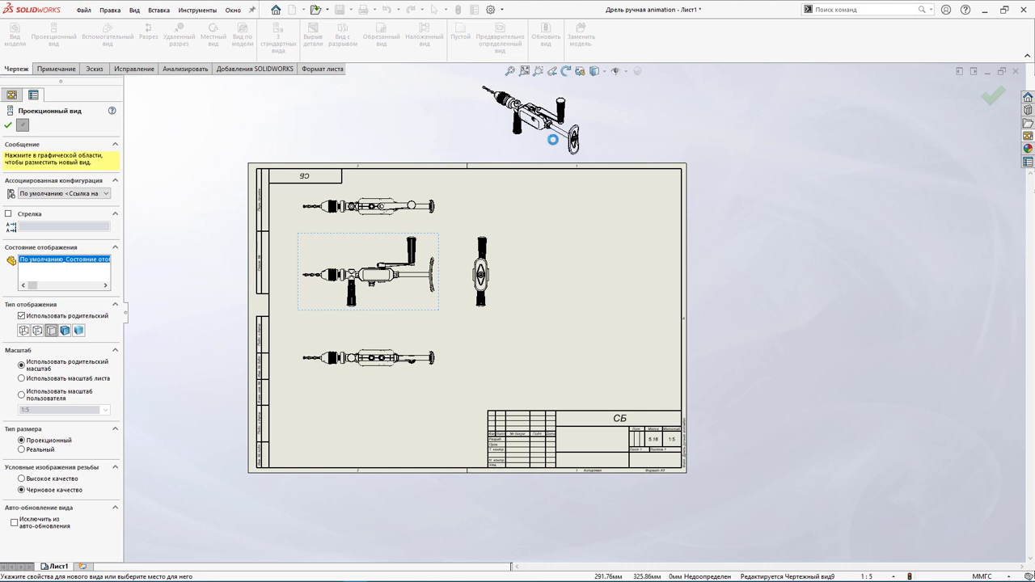
pyautogui.click(490, 165)
pyautogui.moveTo(587, 157)
pyautogui.mouseDown()
pyautogui.moveTo(671, 392)
pyautogui.moveTo(681, 393)
pyautogui.mouseUp()
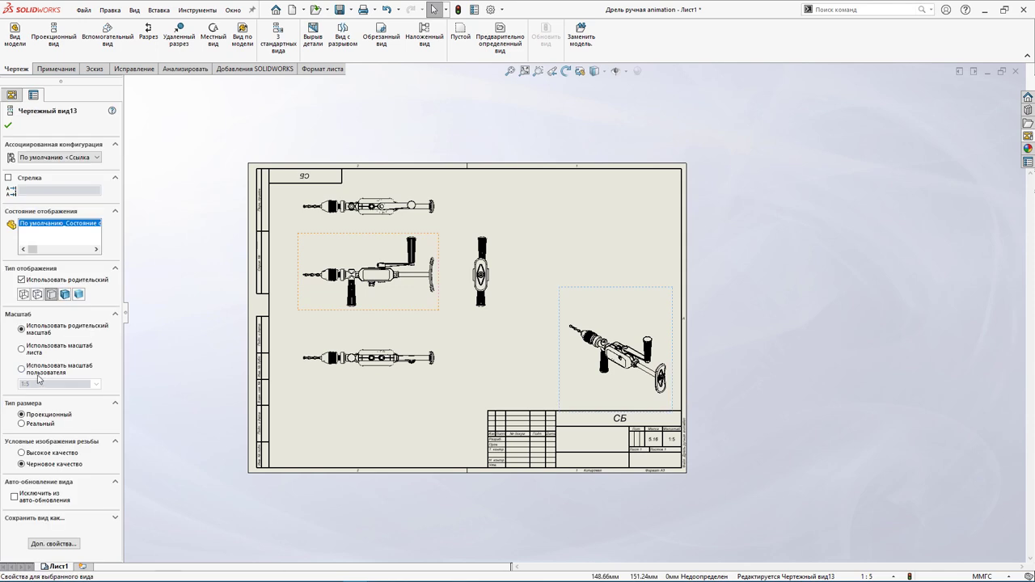
# Give the isometric view a custom 1:3 scale with high-quality threads, then reposition it and its label.
pyautogui.click(38, 384)
pyautogui.write('3')
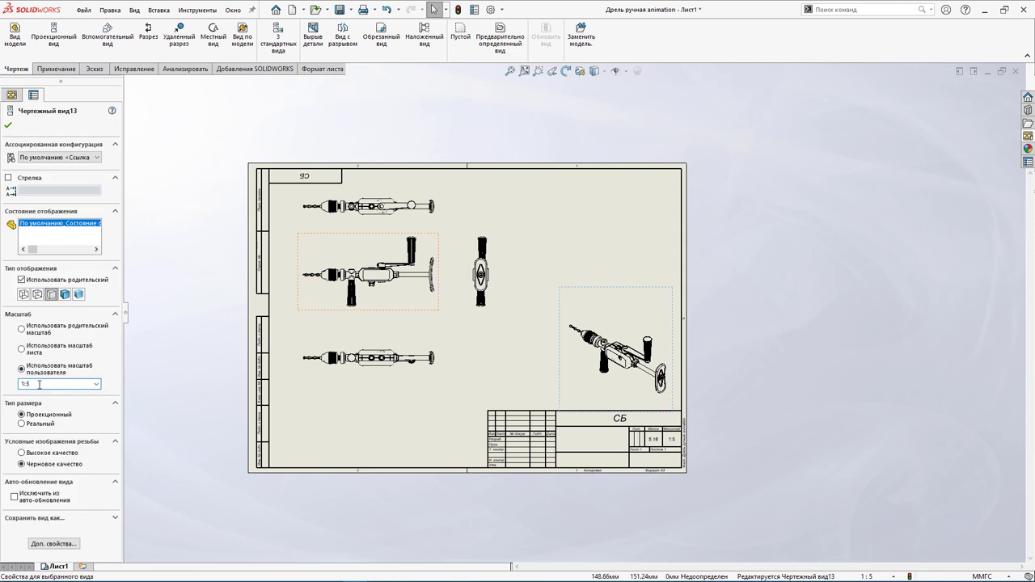
pyautogui.click(22, 453)
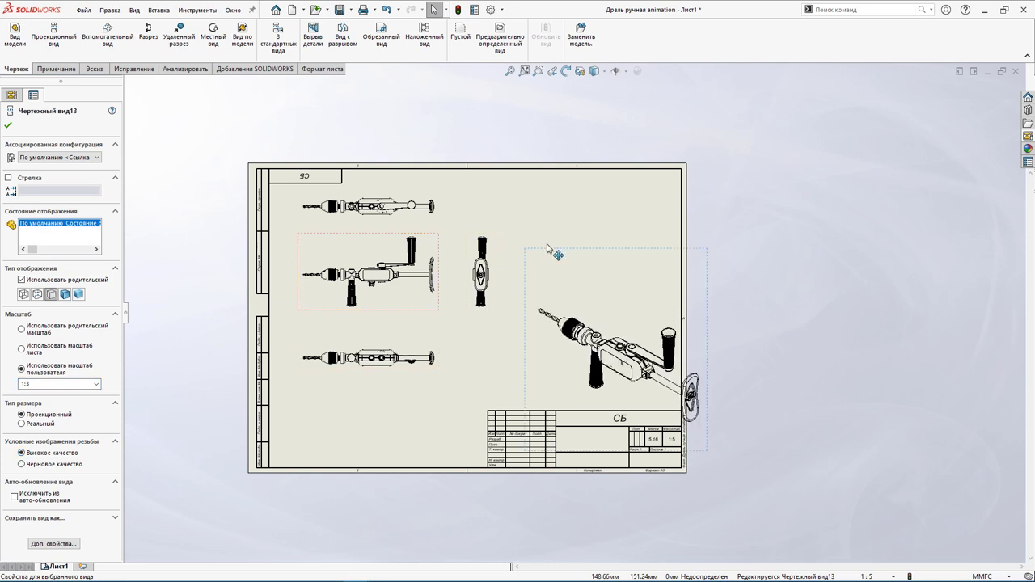
pyautogui.moveTo(550, 249)
pyautogui.mouseDown()
pyautogui.moveTo(522, 217)
pyautogui.moveTo(523, 172)
pyautogui.mouseUp()
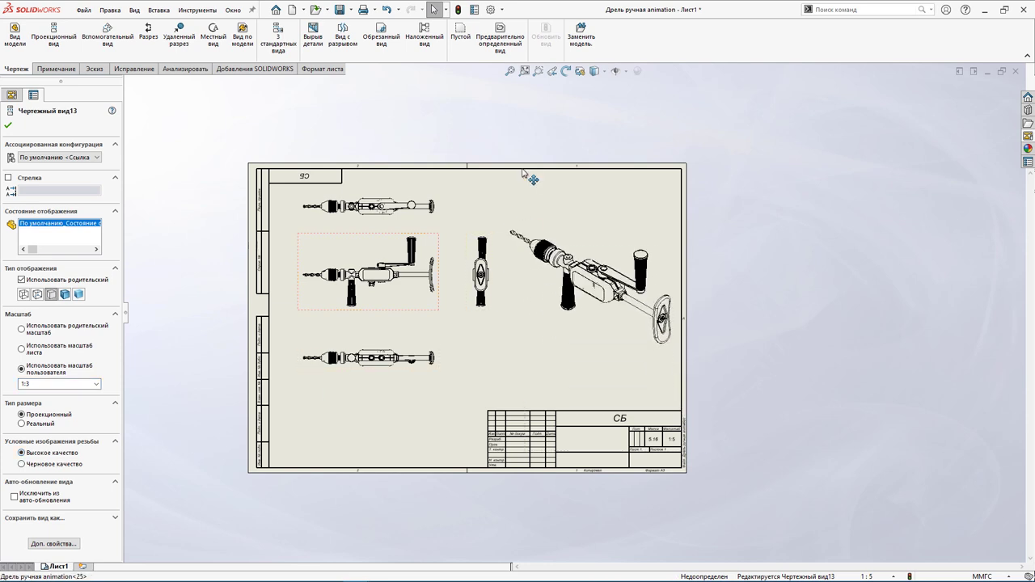
pyautogui.click(253, 266)
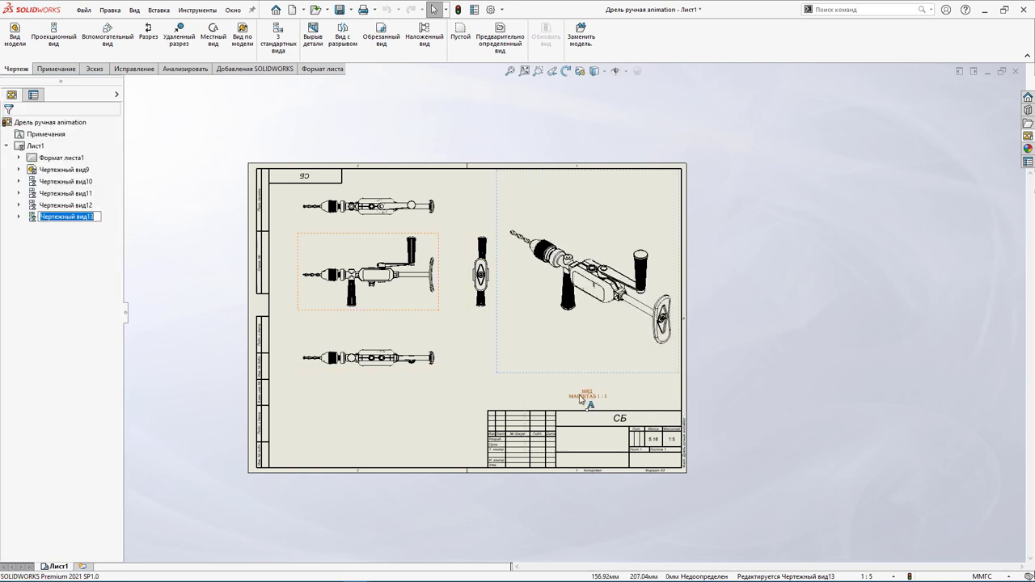
pyautogui.moveTo(600, 405); pyautogui.dragTo(598, 389)
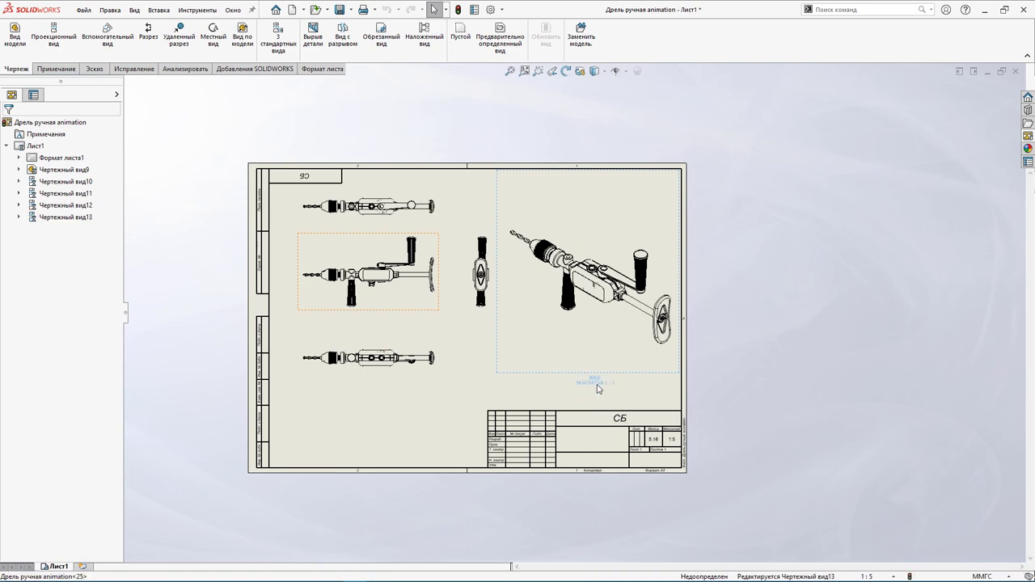
# Hide the gearbox cover component in the front drawing view.
pyautogui.scroll(-5, 359, 260)
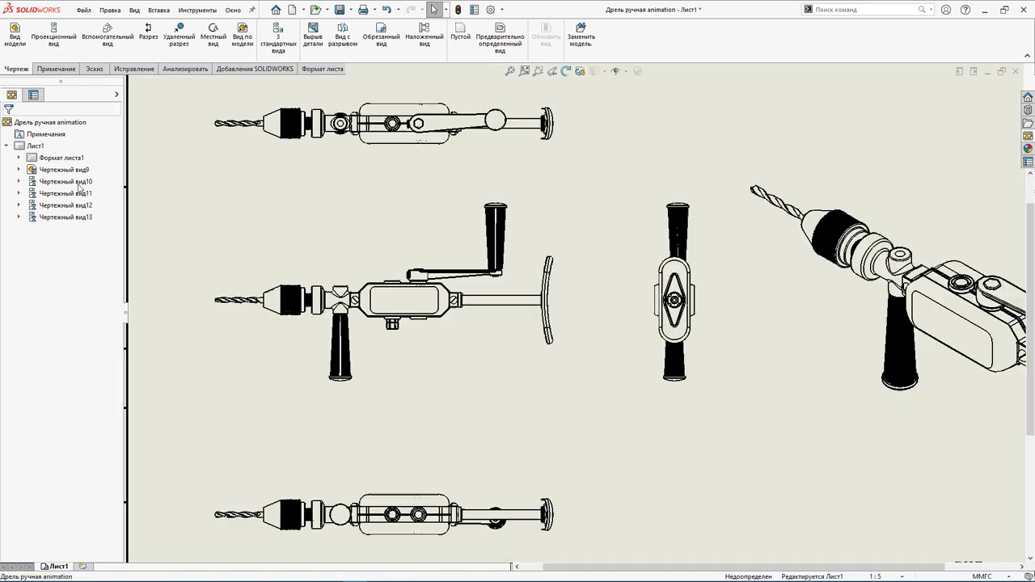
pyautogui.click(380, 291)
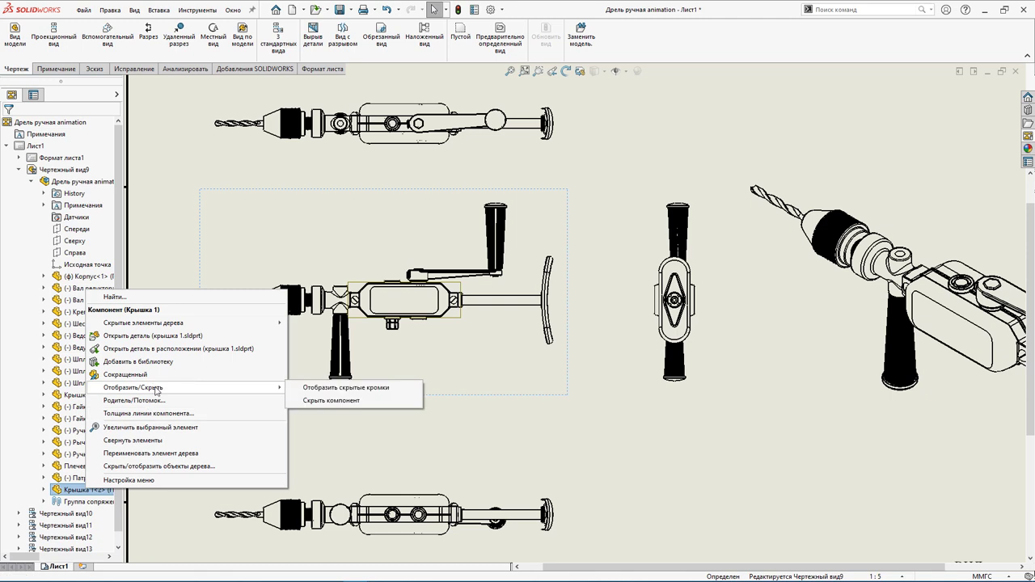
pyautogui.click(310, 406)
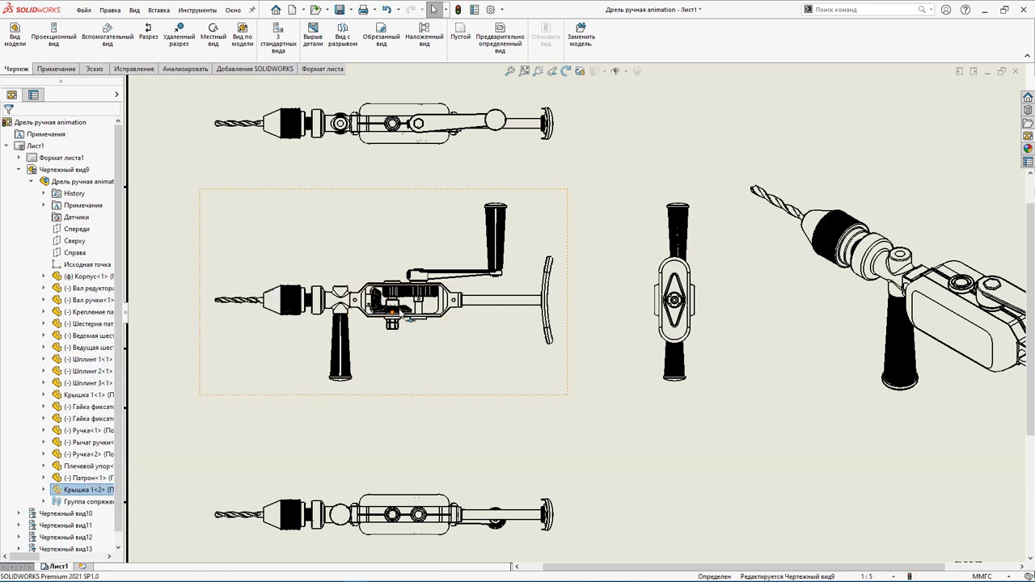
pyautogui.scroll(-5, 412, 301)
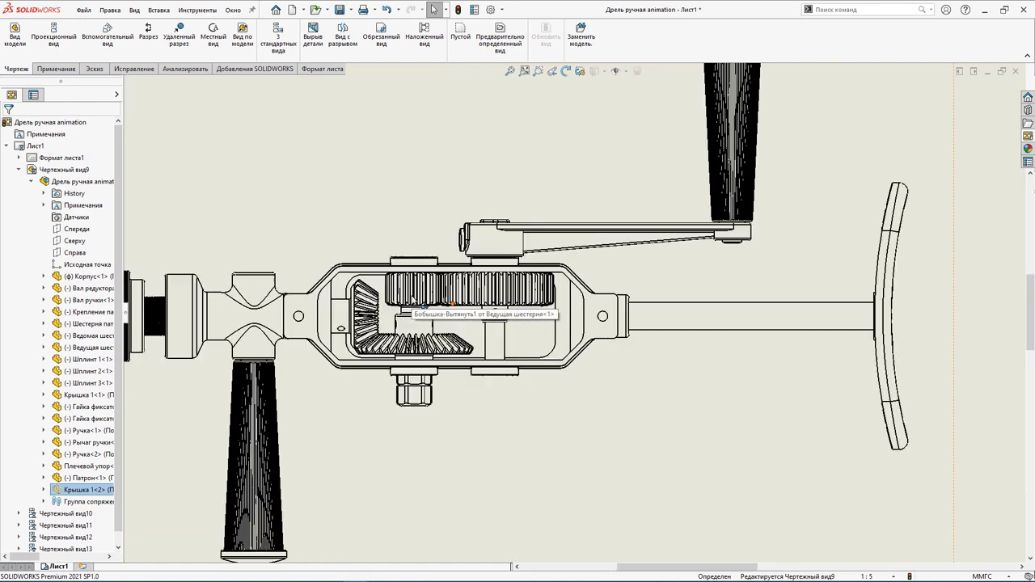
pyautogui.scroll(10, 782, 377)
pyautogui.scroll(-4, 815, 270)
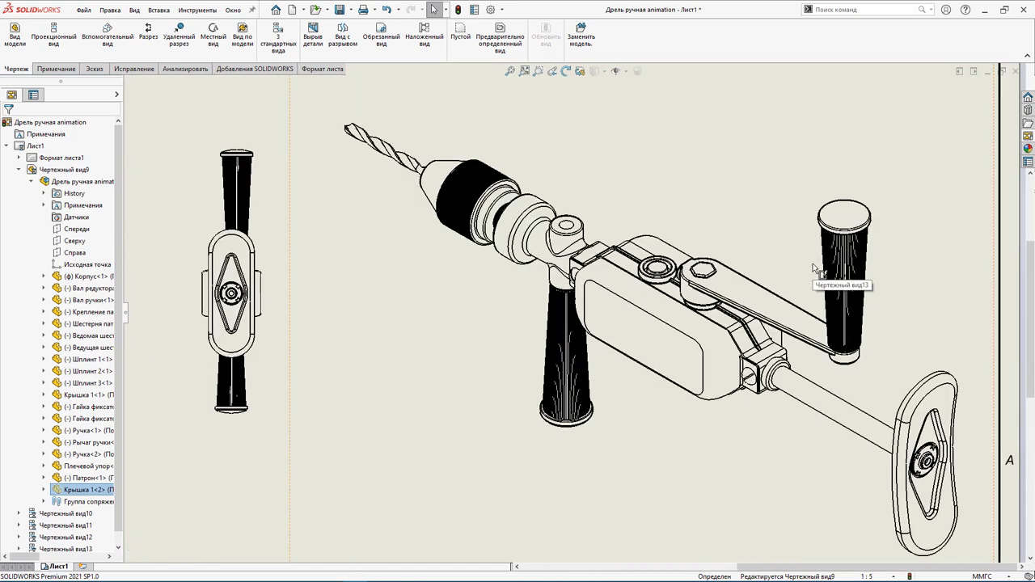
# Hide the cover Крышка 1<2> in the isometric drawing view.
pyautogui.click(7, 146)
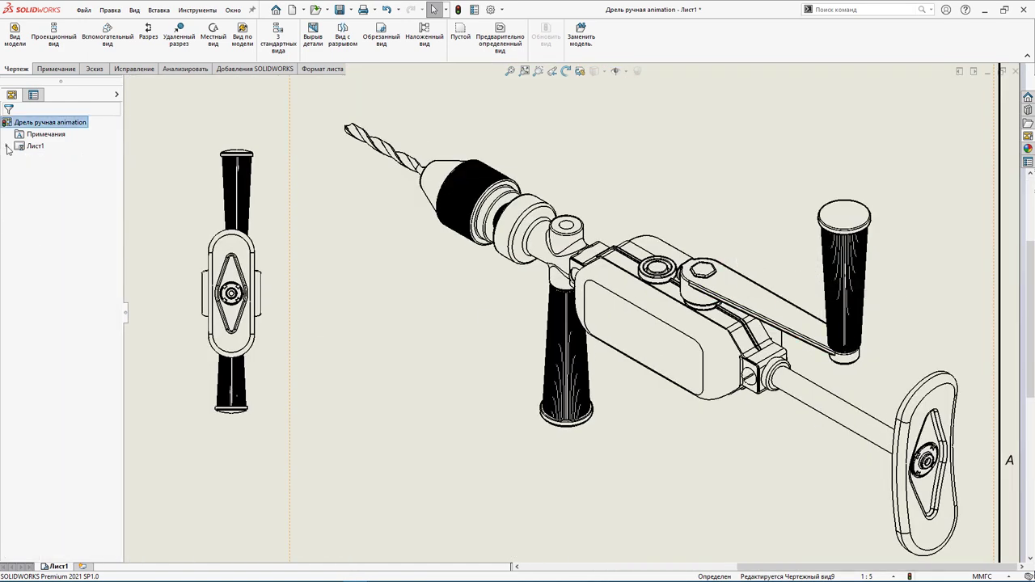
pyautogui.click(7, 146)
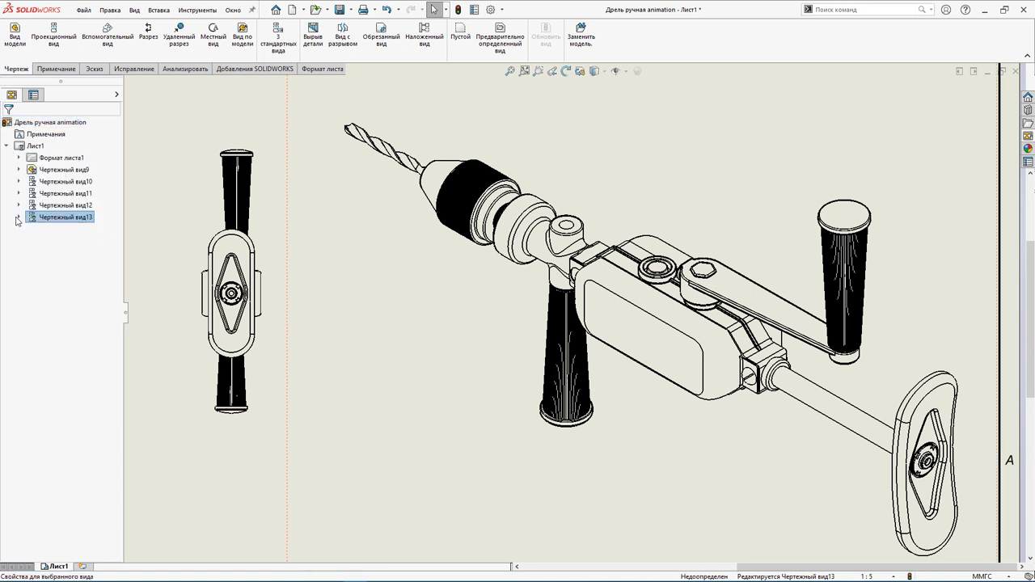
pyautogui.click(19, 217)
pyautogui.click(33, 229)
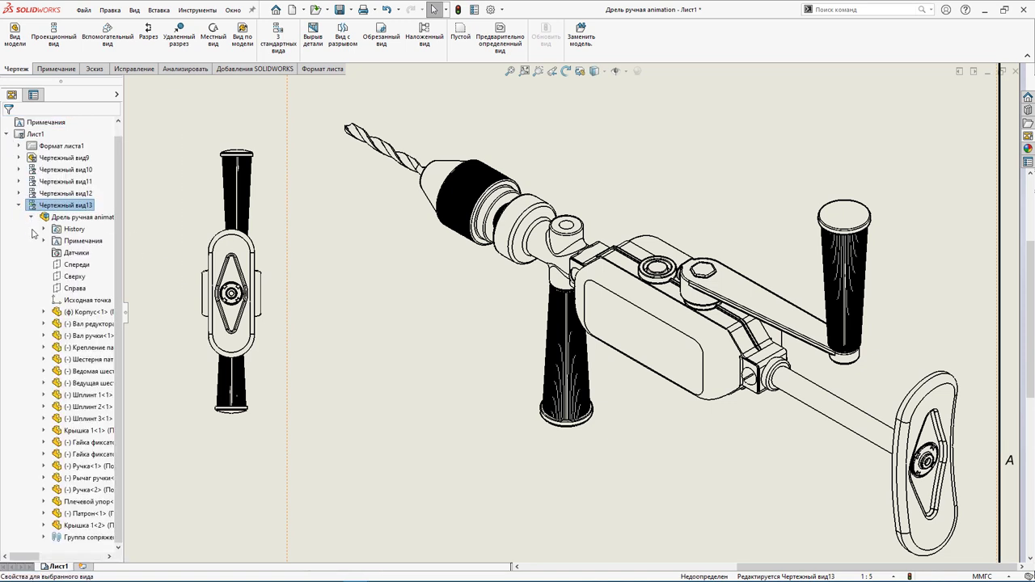
pyautogui.click(44, 501)
pyautogui.click(45, 277)
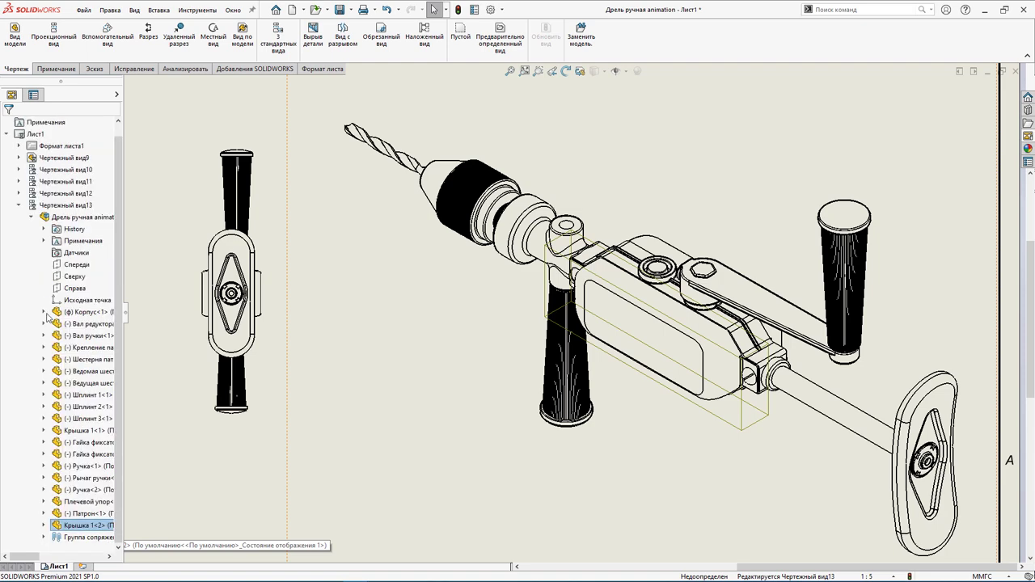
pyautogui.rightClick(67, 526)
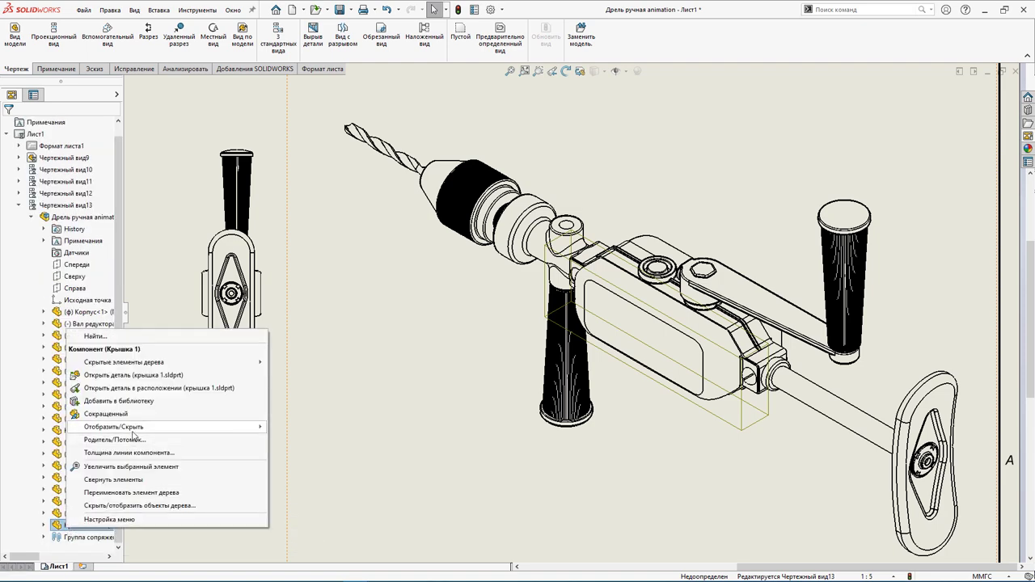
pyautogui.moveTo(114, 426)
pyautogui.click(321, 442)
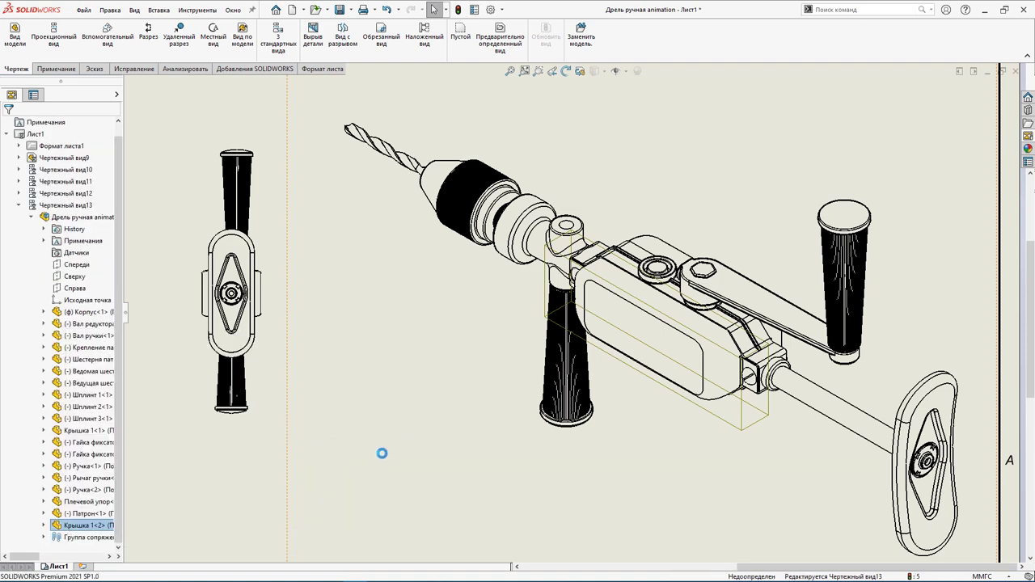